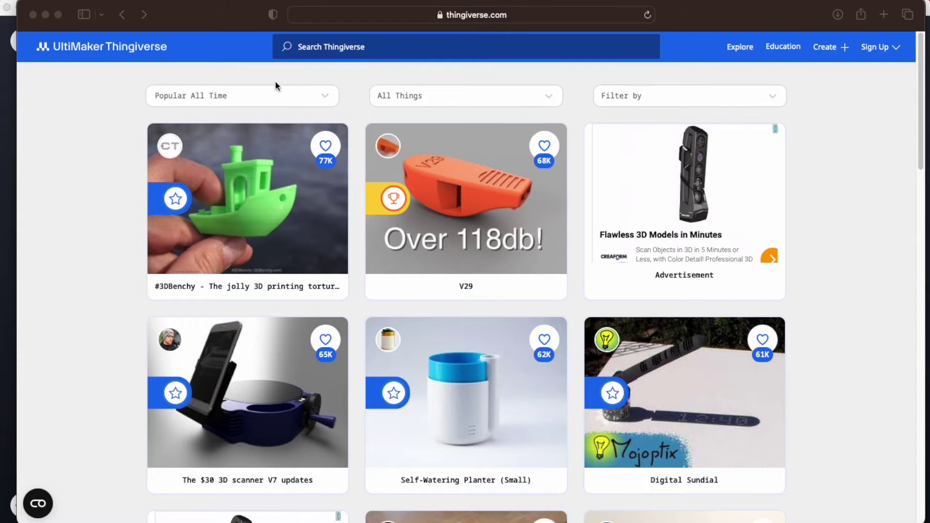
# Open the #3DBenchy model page from the first result of the Popular All Time grid.
pyautogui.click(234, 217)
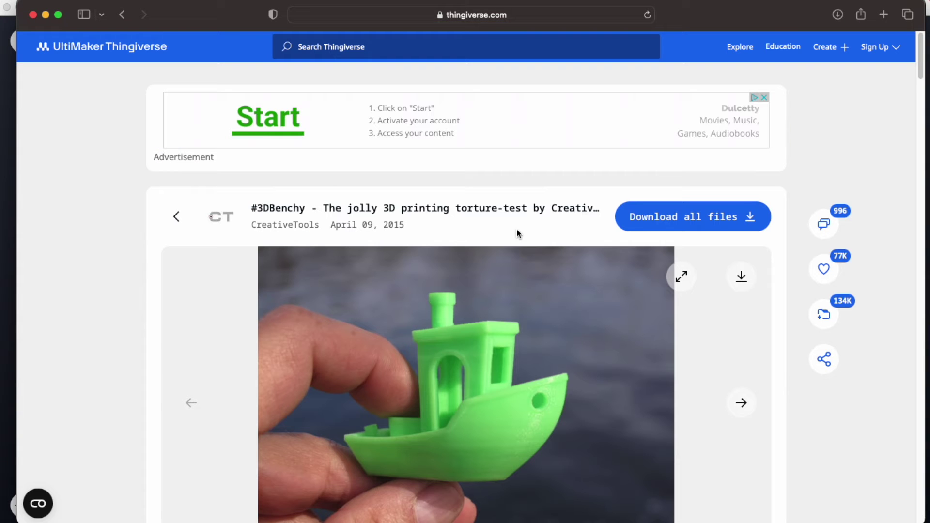
# Show the #3DBenchy Files tab and scroll down to the 3DBenchy.stl (10 mb) row.
pyautogui.scroll(-5, 513, 230)
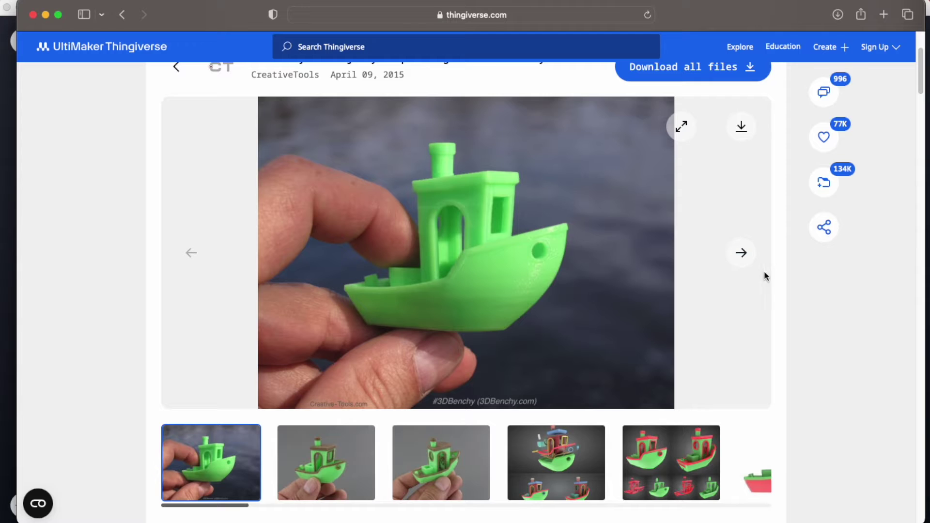
pyautogui.scroll(-10, 544, 280)
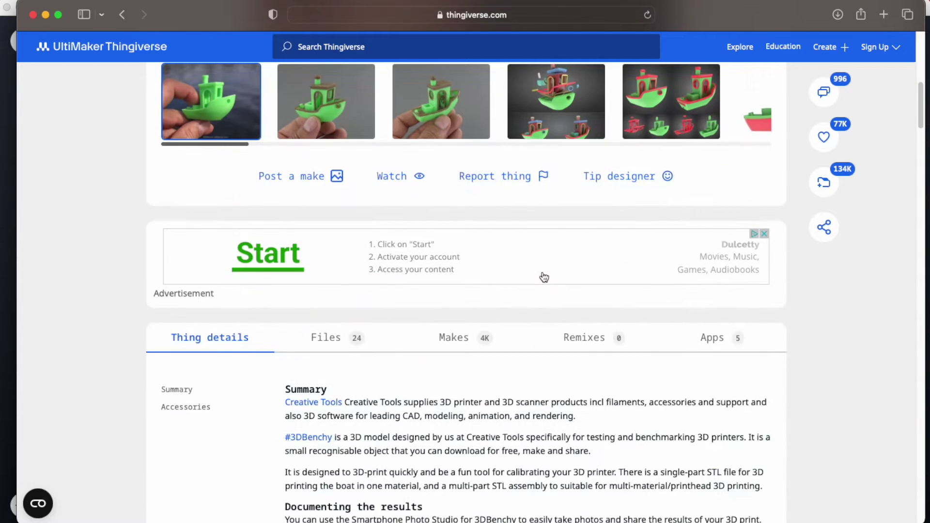
pyautogui.scroll(-1, 322, 342)
pyautogui.click(325, 334)
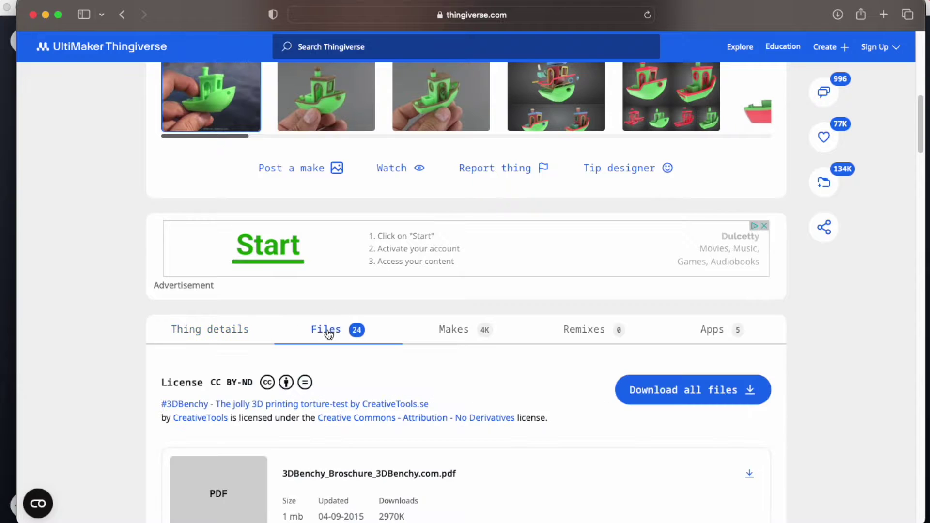
pyautogui.scroll(-2, 327, 335)
pyautogui.scroll(-3, 328, 336)
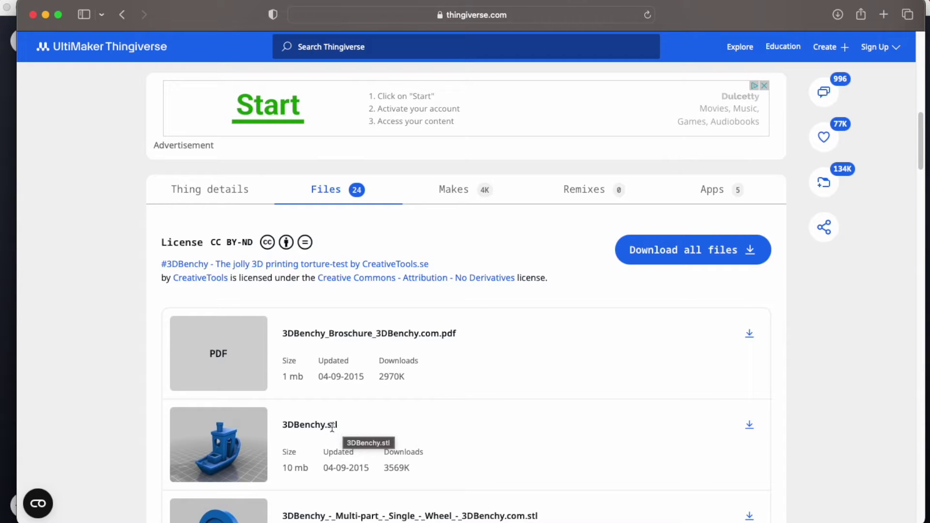
pyautogui.scroll(-1, 419, 441)
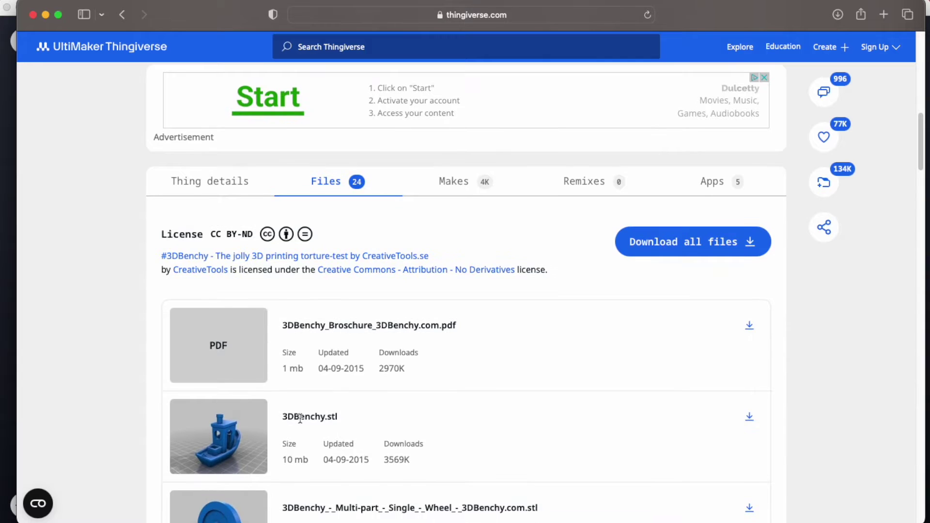
# Download 3DBenchy.stl and open it from Downloads into FlashPrint.
pyautogui.click(749, 417)
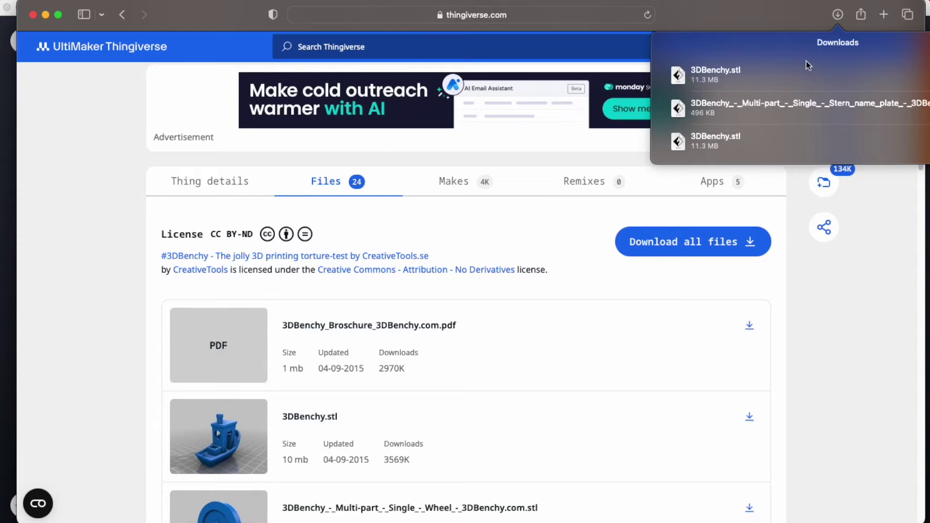
pyautogui.doubleClick(716, 71)
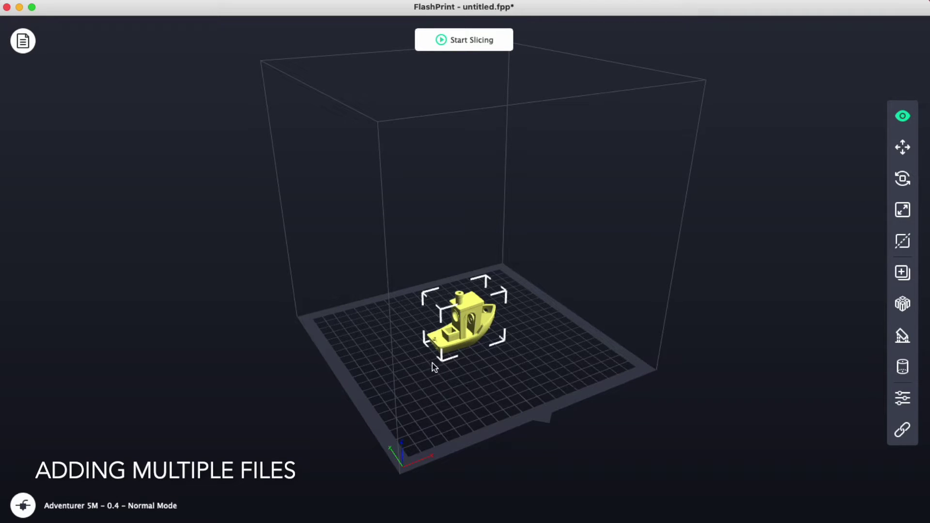
# Add the 3DBenchy multi-part stern name plate STL from Downloads as a second model.
pyautogui.click(22, 47)
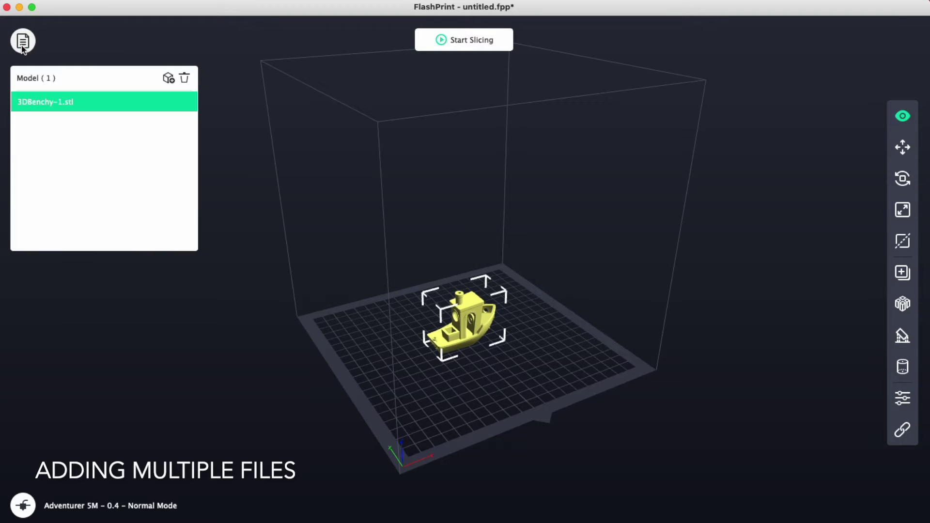
pyautogui.click(168, 79)
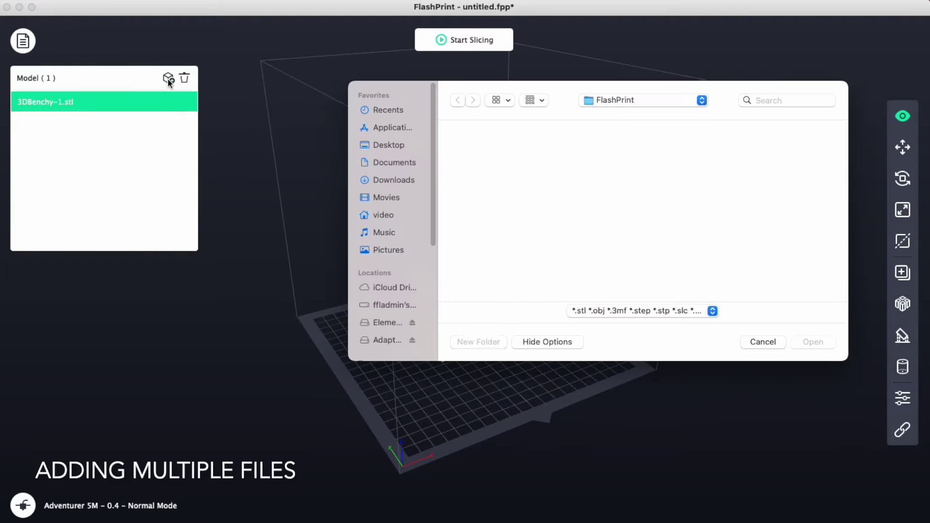
pyautogui.click(395, 146)
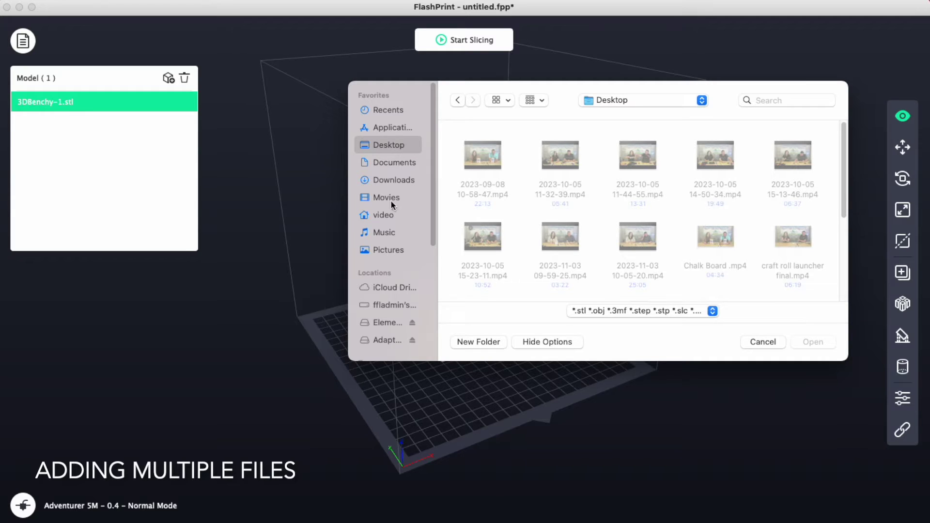
pyautogui.click(390, 180)
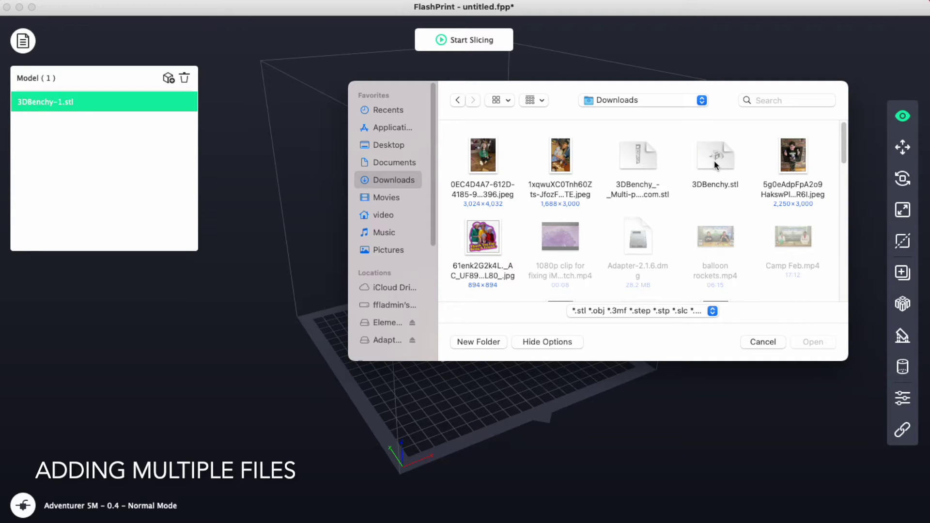
pyautogui.doubleClick(636, 162)
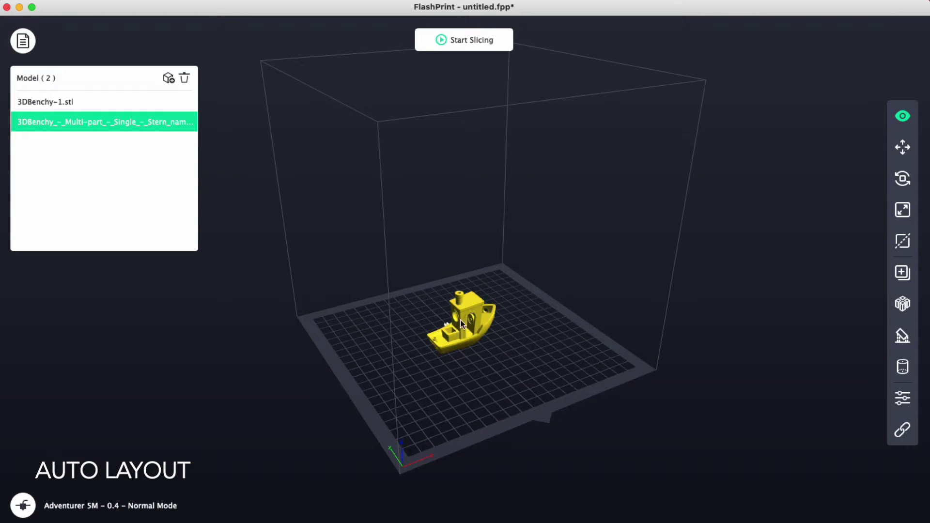
# Auto-arrange both models 2.0 mm apart, deselect, and orbit around the boat.
pyautogui.click(902, 305)
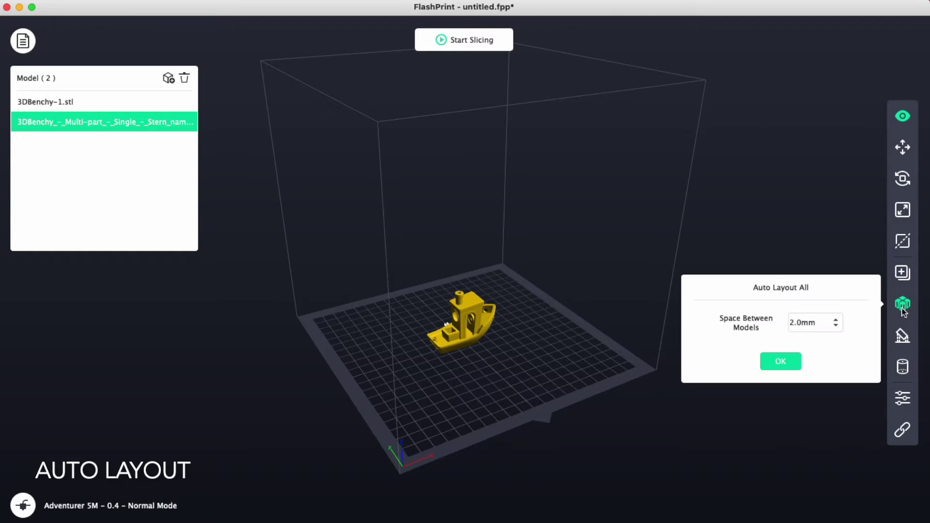
pyautogui.click(773, 362)
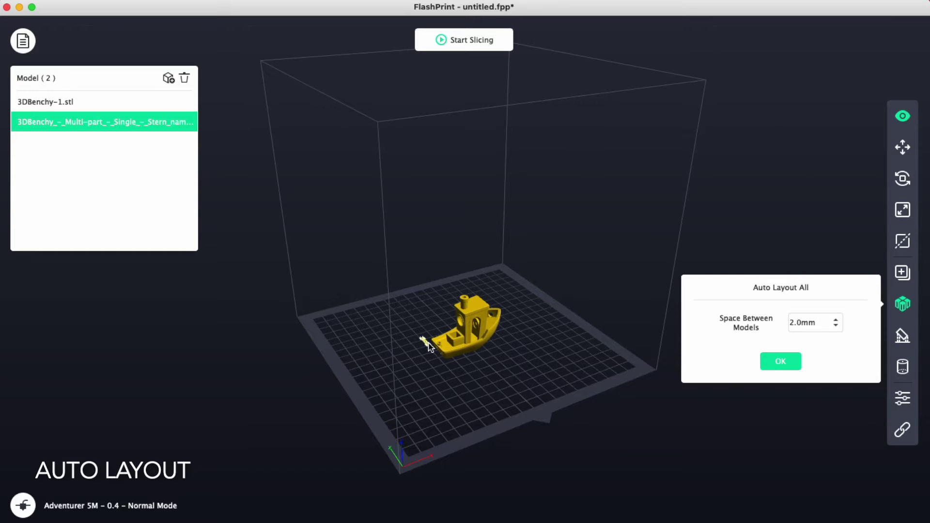
pyautogui.click(408, 379)
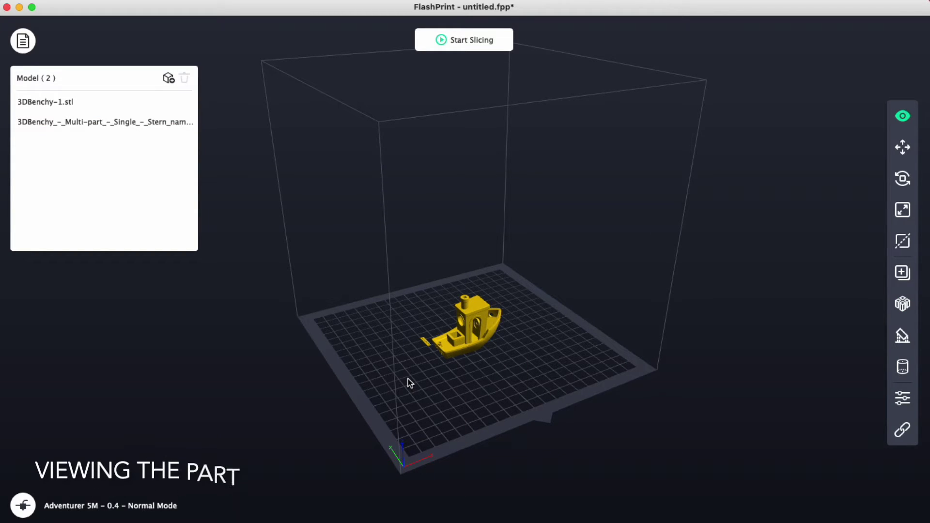
pyautogui.moveTo(411, 376); pyautogui.dragTo(425, 388)
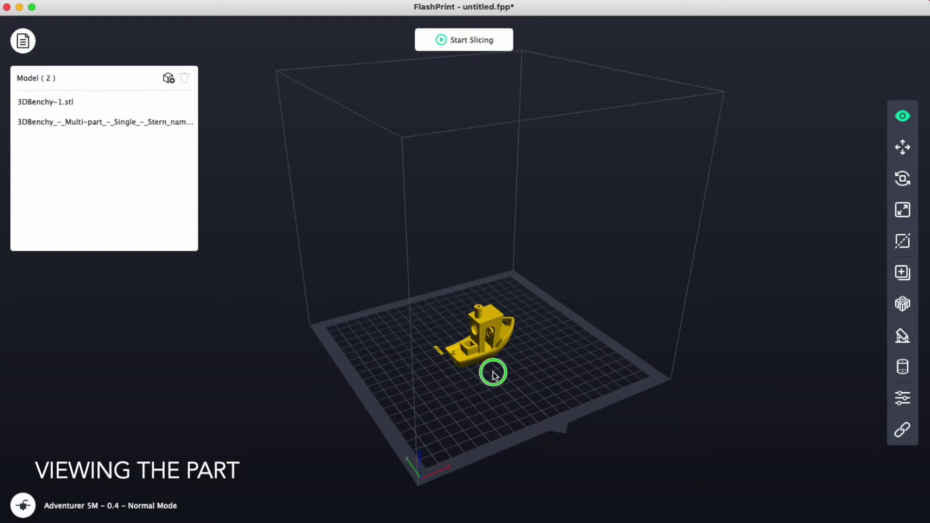
# Orbit and zoom to a close, low view of the boat, then select the name plate.
pyautogui.moveTo(493, 374); pyautogui.dragTo(513, 327)
pyautogui.scroll(10, 472, 344)
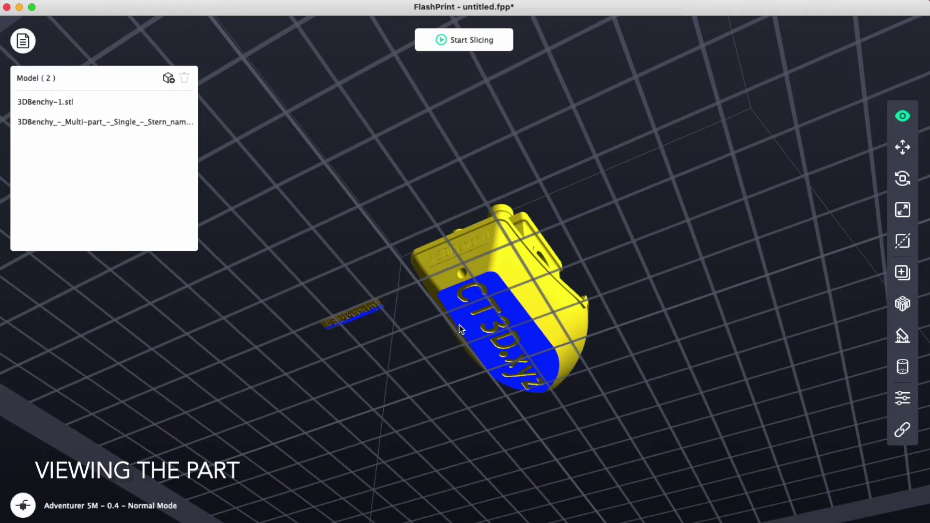
pyautogui.moveTo(352, 307); pyautogui.dragTo(404, 359)
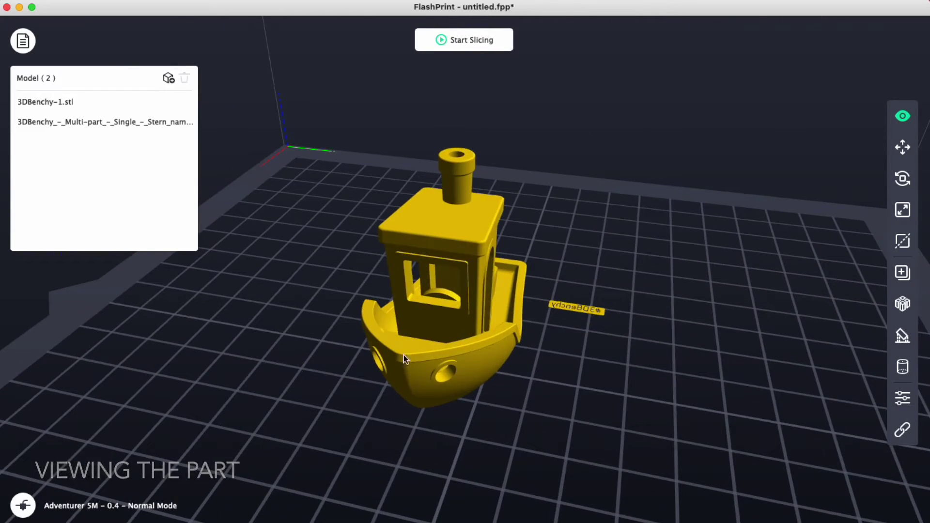
pyautogui.click(593, 311)
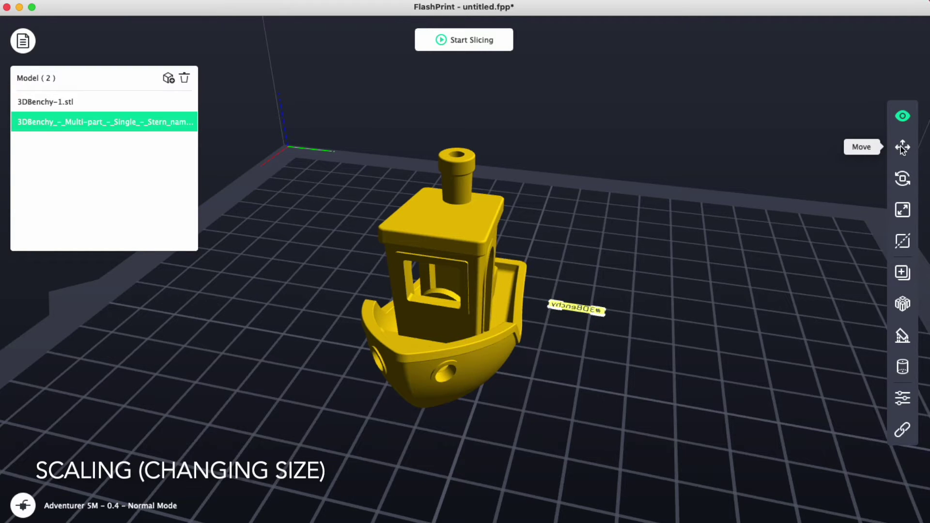
# Scale the name plate to about four times its size.
pyautogui.click(906, 217)
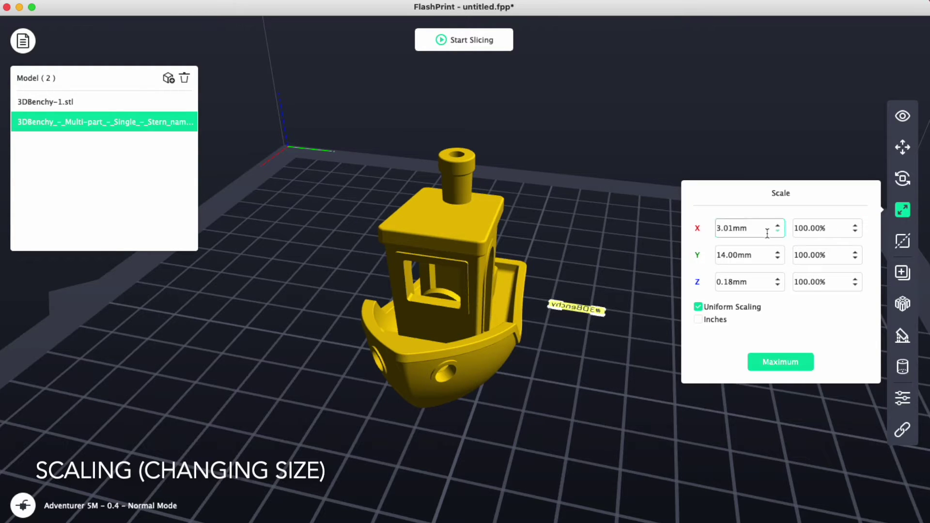
pyautogui.moveTo(587, 314); pyautogui.dragTo(656, 127)
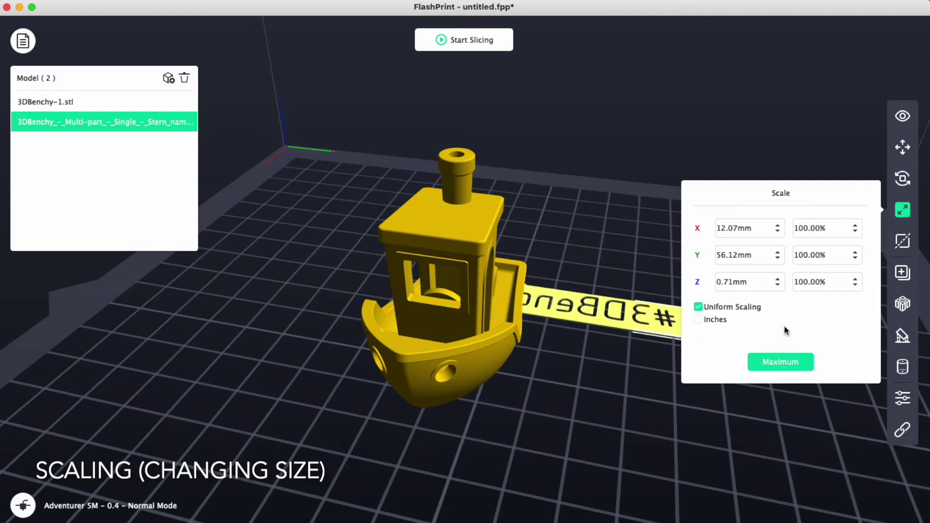
pyautogui.click(629, 402)
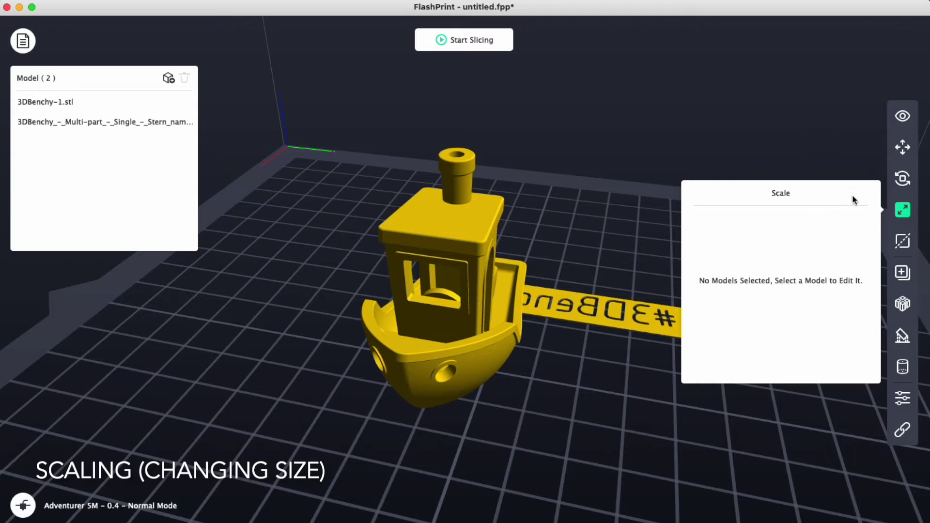
pyautogui.click(903, 210)
pyautogui.moveTo(699, 382); pyautogui.dragTo(634, 363)
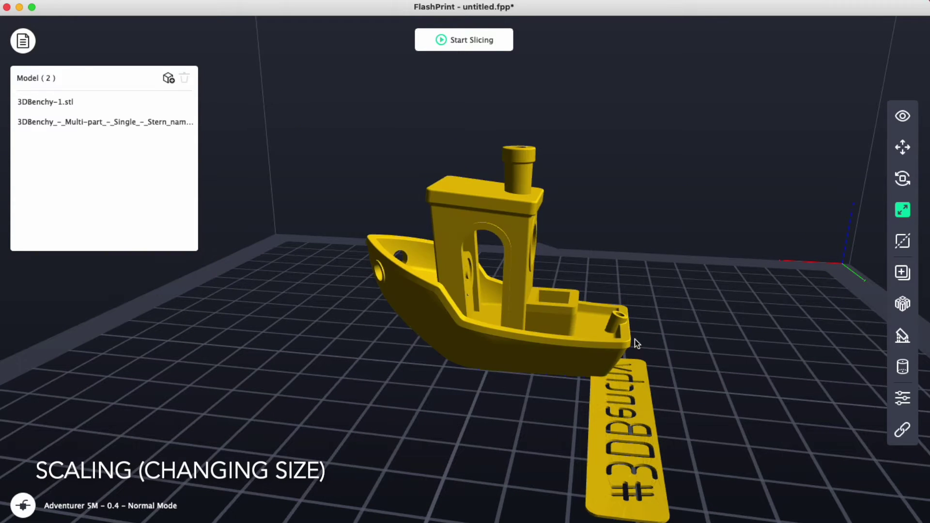
# Auto-layout both models 2.0 mm apart and orbit around the result.
pyautogui.click(901, 303)
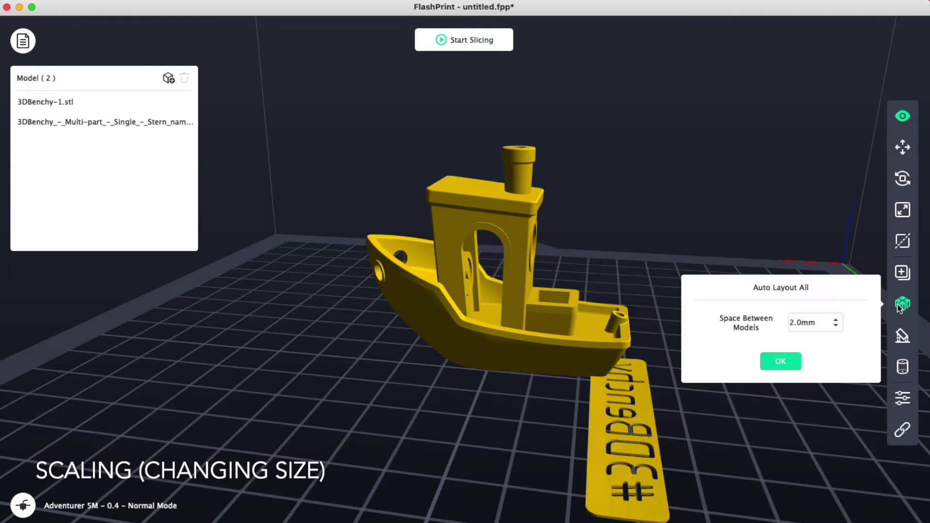
pyautogui.click(782, 364)
pyautogui.moveTo(420, 396); pyautogui.dragTo(378, 403)
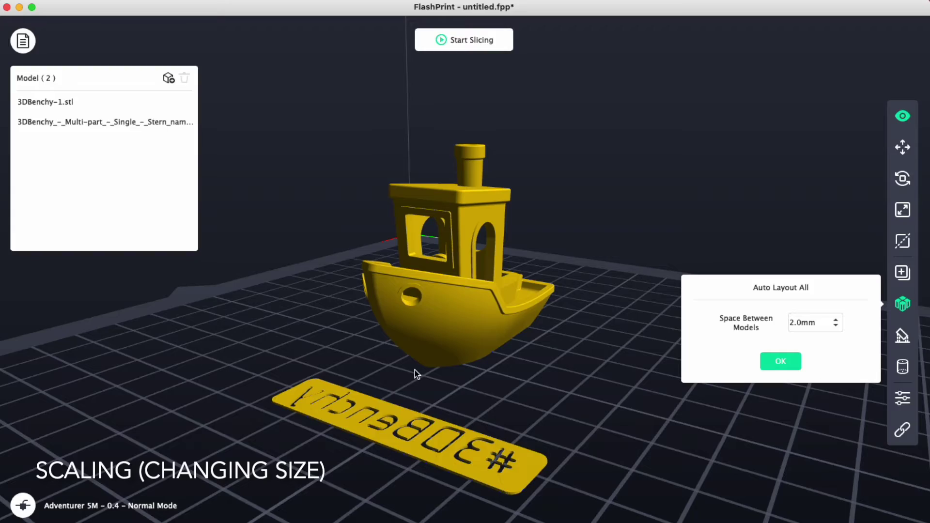
pyautogui.moveTo(472, 401); pyautogui.dragTo(477, 400)
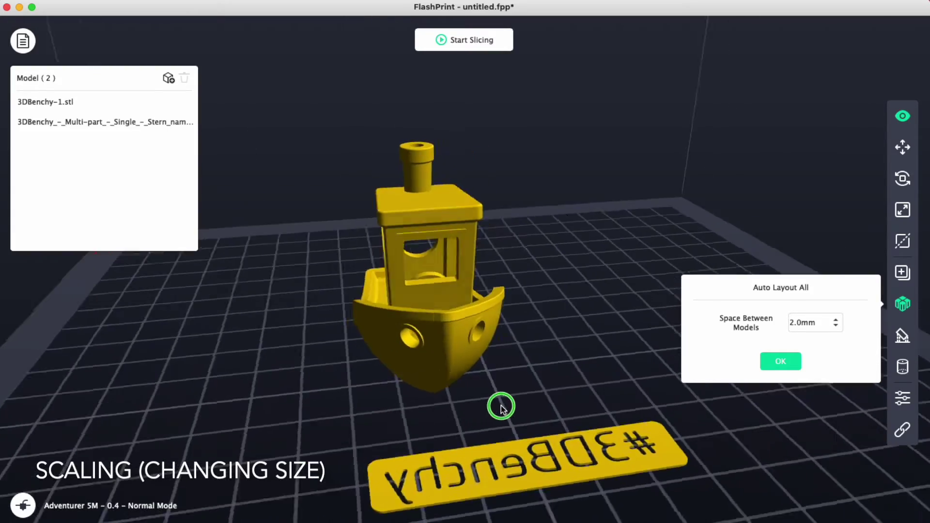
pyautogui.moveTo(501, 406); pyautogui.dragTo(450, 405)
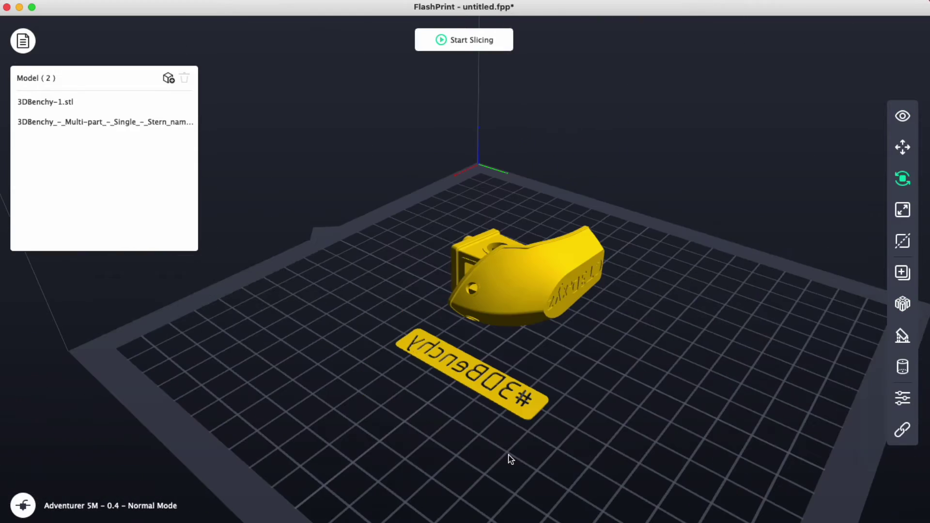
# Select the boat in the Rotate tool and enable Surface to Platform.
pyautogui.moveTo(631, 382); pyautogui.dragTo(603, 355)
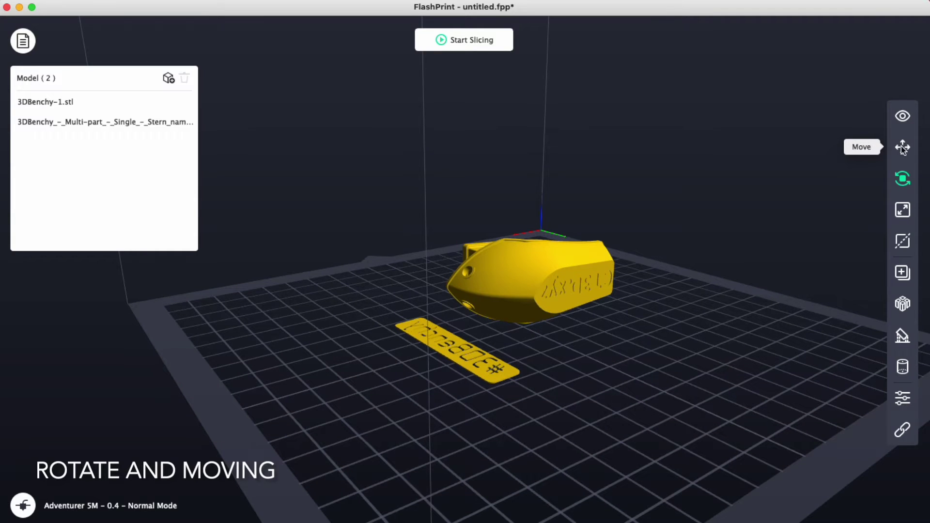
pyautogui.click(902, 181)
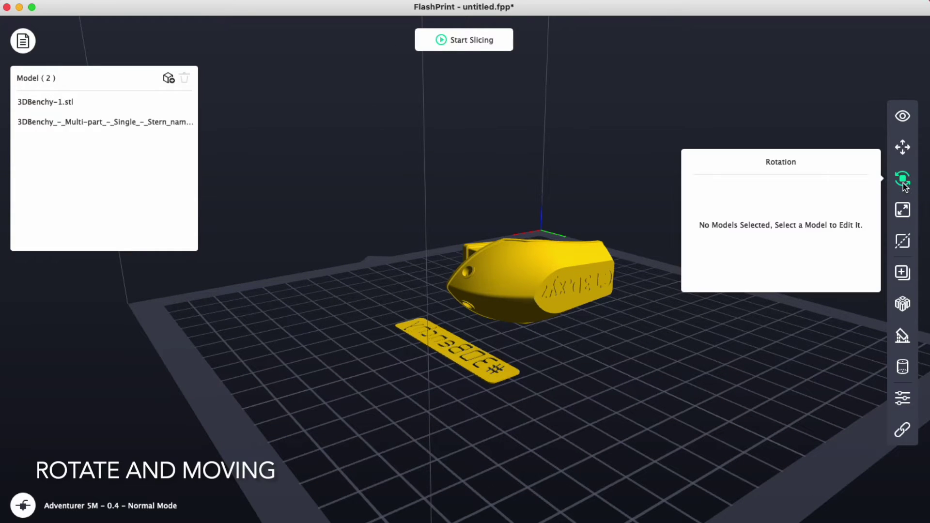
pyautogui.click(516, 300)
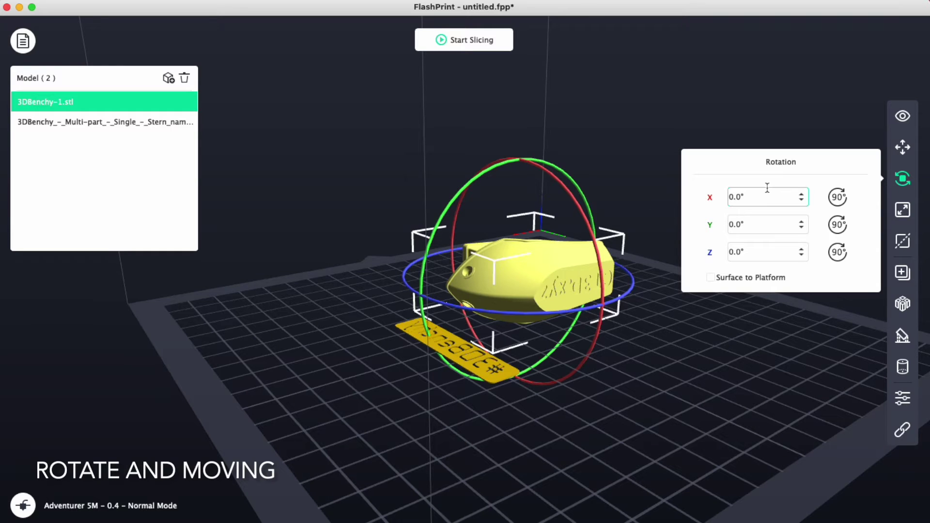
pyautogui.click(710, 278)
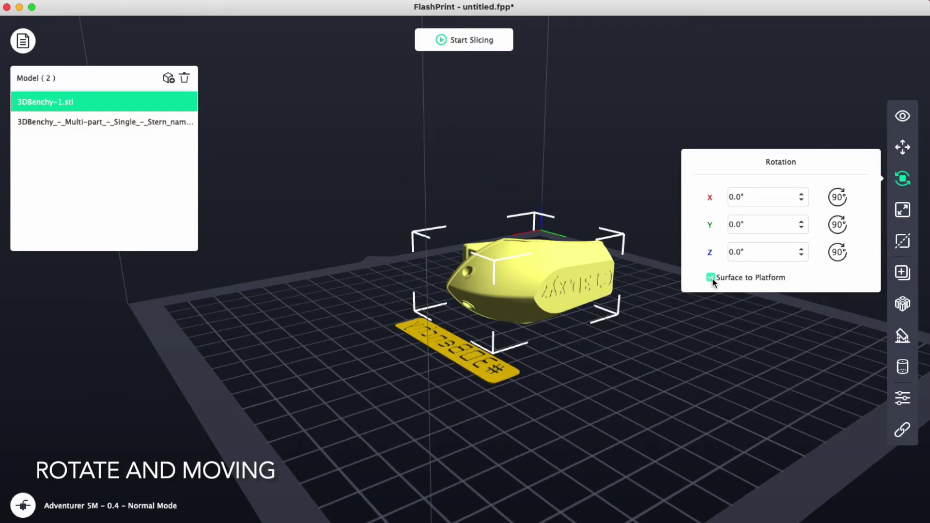
# Lay the boat's flat bottom face on the plate, check it from below, and open Move settings.
pyautogui.moveTo(574, 295); pyautogui.dragTo(519, 306)
pyautogui.scroll(5, 519, 306)
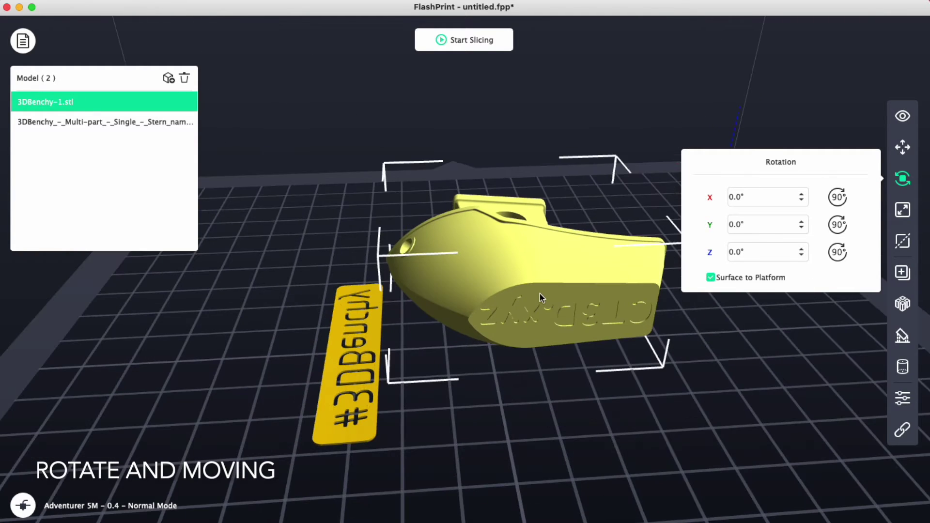
pyautogui.scroll(2, 539, 294)
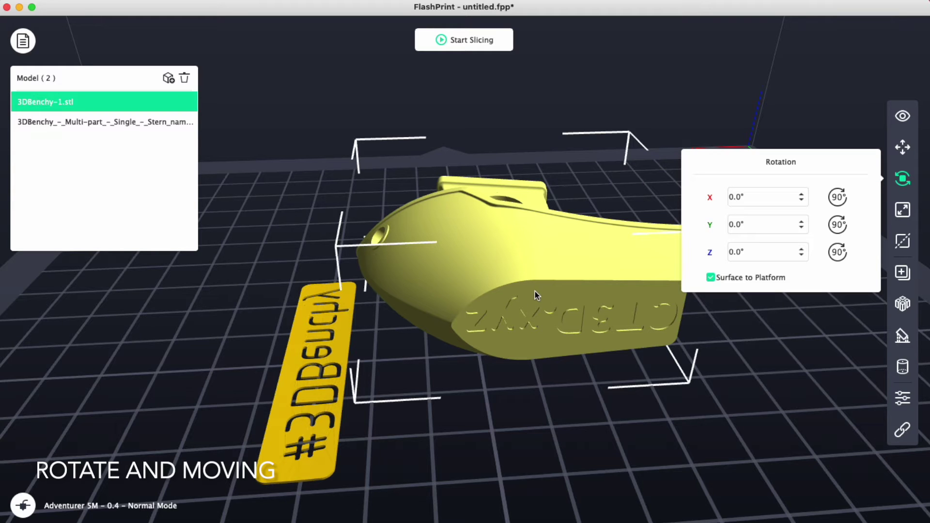
pyautogui.click(537, 292)
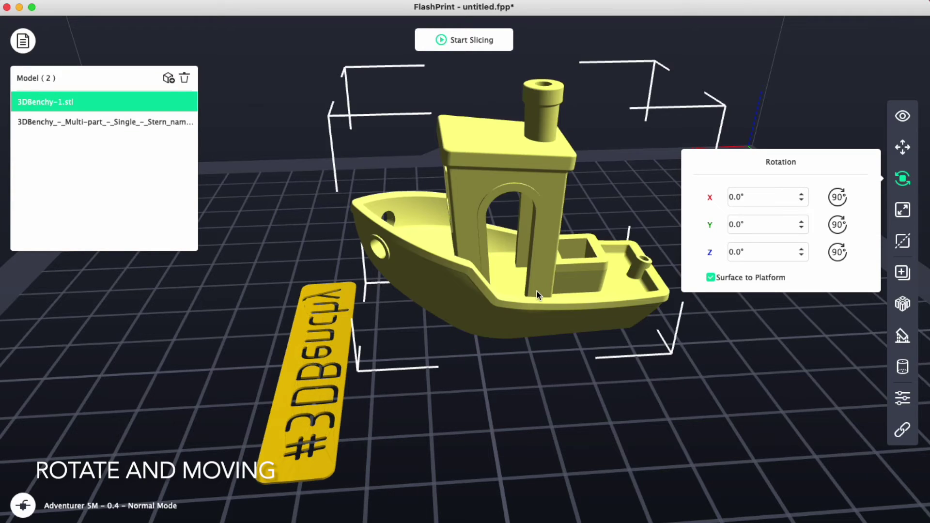
pyautogui.moveTo(504, 391); pyautogui.dragTo(571, 354)
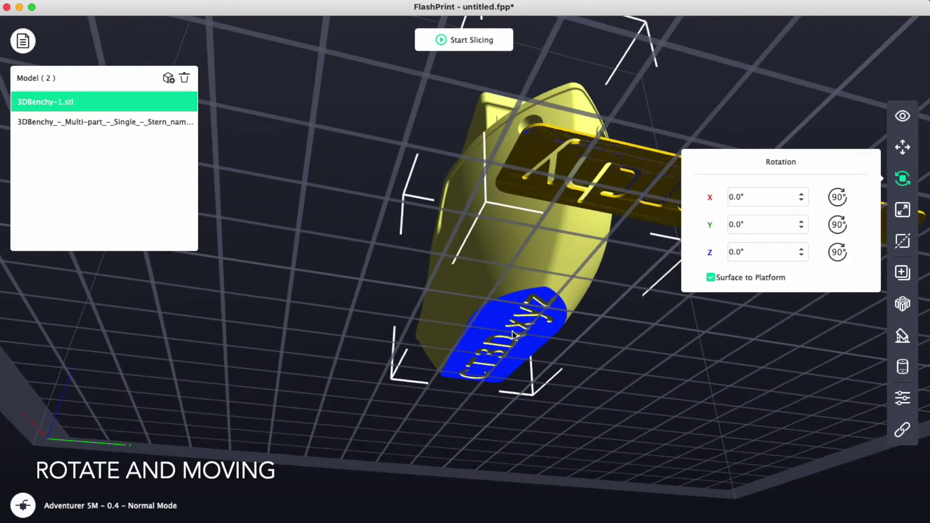
pyautogui.moveTo(503, 342); pyautogui.dragTo(491, 371)
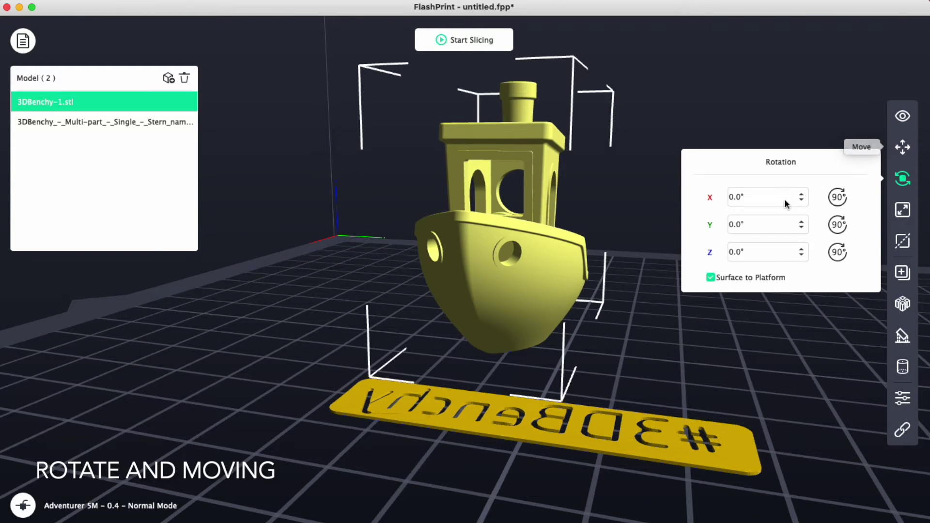
pyautogui.scroll(2, 657, 294)
pyautogui.scroll(-4, 658, 293)
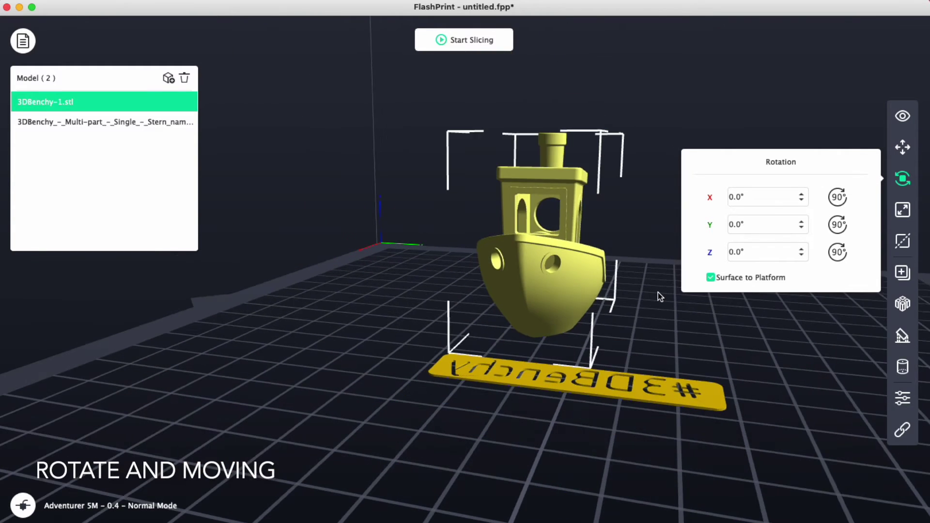
pyautogui.click(902, 147)
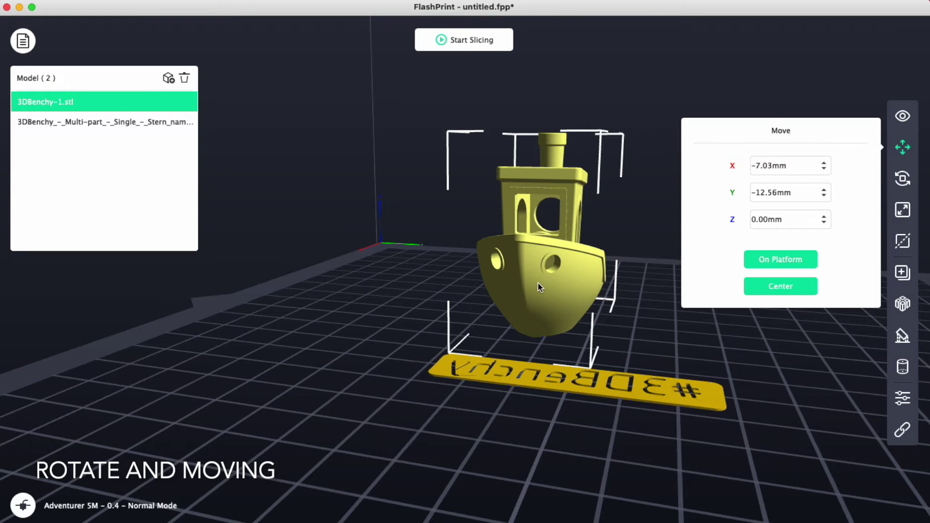
# Drag the boat to X -7.75 mm, Y 9.48 mm, then select the name plate.
pyautogui.moveTo(540, 283); pyautogui.dragTo(497, 350)
pyautogui.scroll(-4, 469, 370)
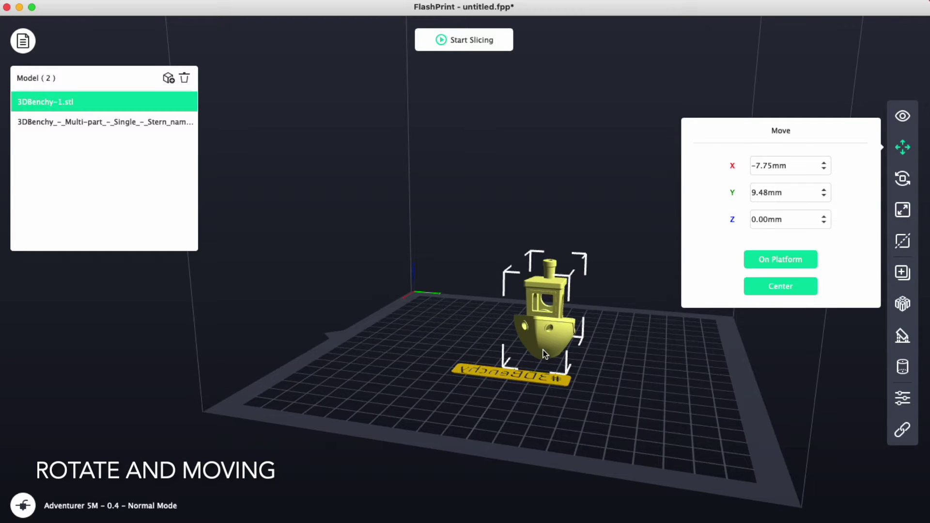
pyautogui.moveTo(475, 405)
pyautogui.mouseDown()
pyautogui.moveTo(484, 415)
pyautogui.moveTo(515, 411)
pyautogui.moveTo(489, 414)
pyautogui.mouseUp()
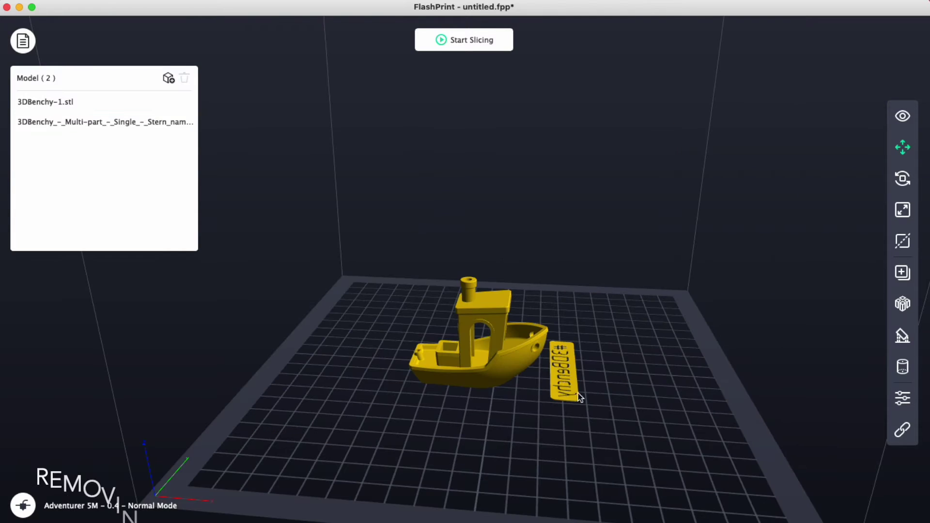
pyautogui.click(557, 376)
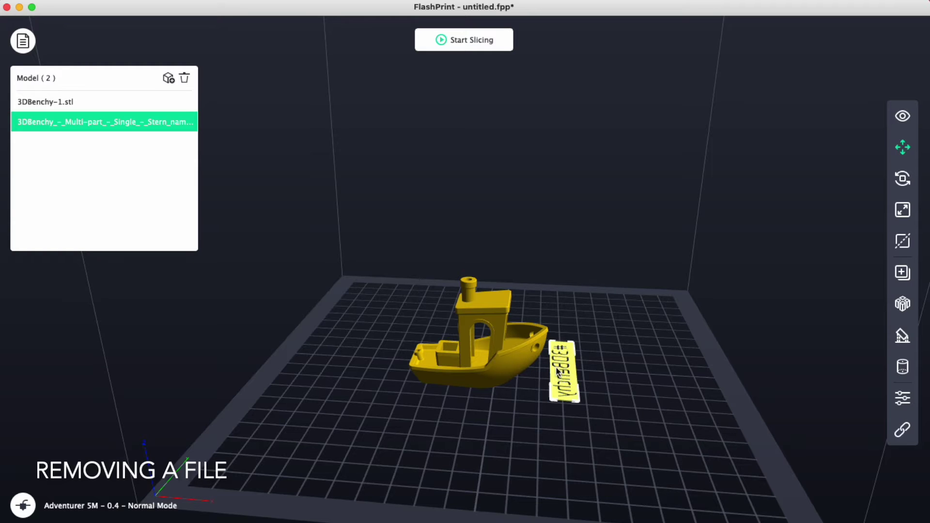
# Delete the selected stern name plate with the model list's trash icon.
pyautogui.click(185, 79)
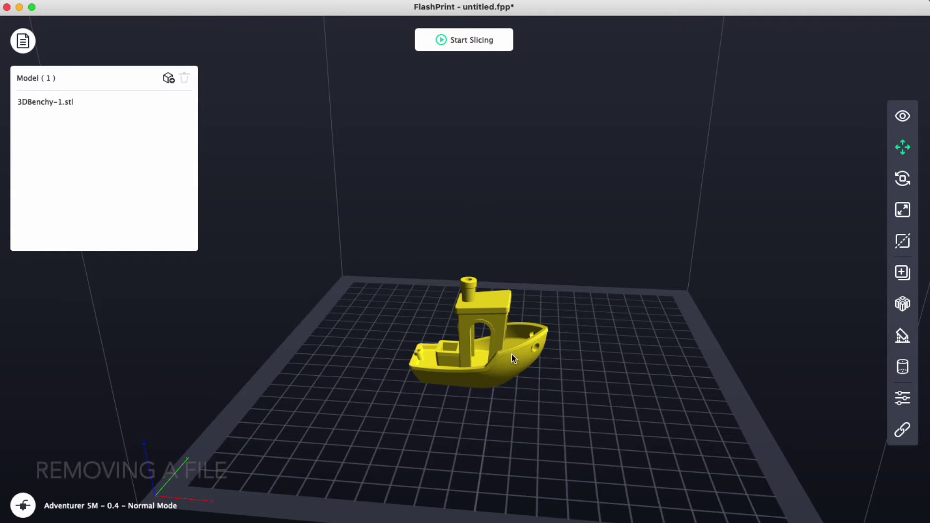
# Slice the Benchy with the Standard profile (0.2mm layers, 15% fill), Flashforge-PLA and 0.4 mm nozzle.
pyautogui.click(473, 42)
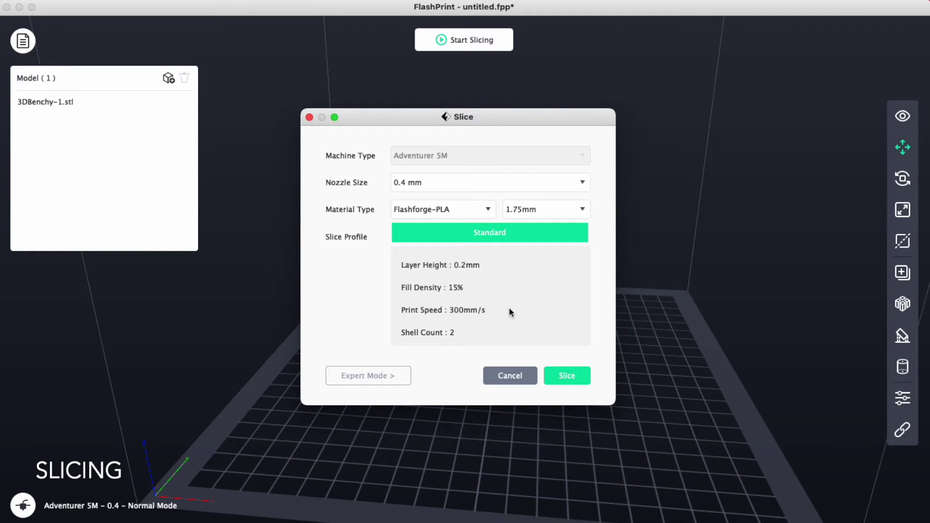
pyautogui.click(376, 383)
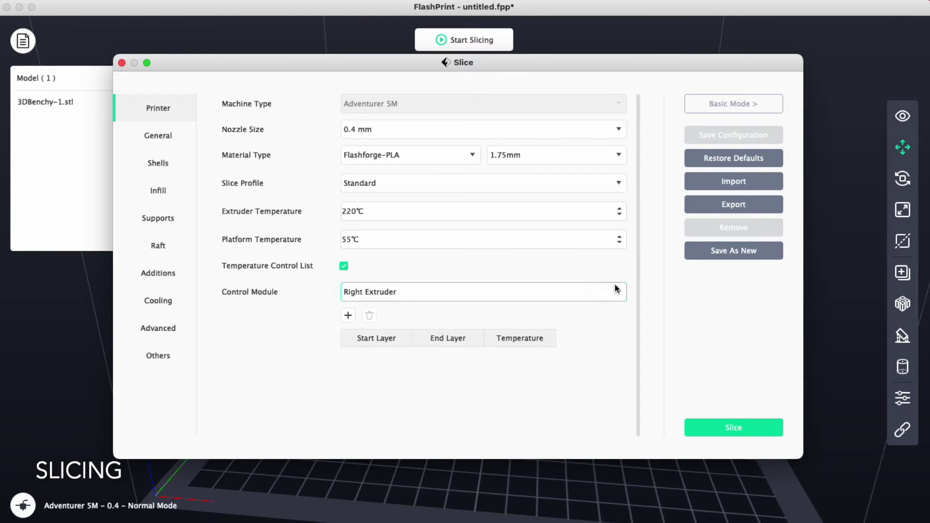
pyautogui.click(724, 108)
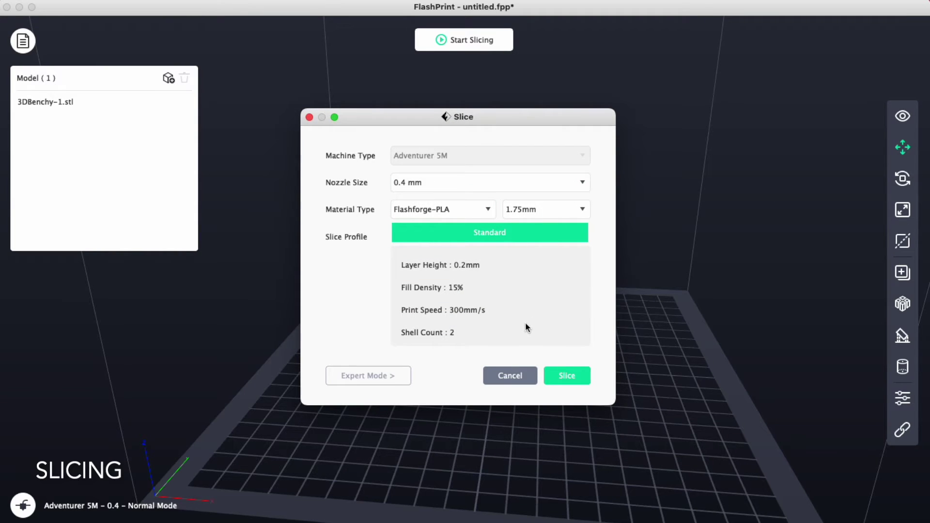
pyautogui.click(568, 380)
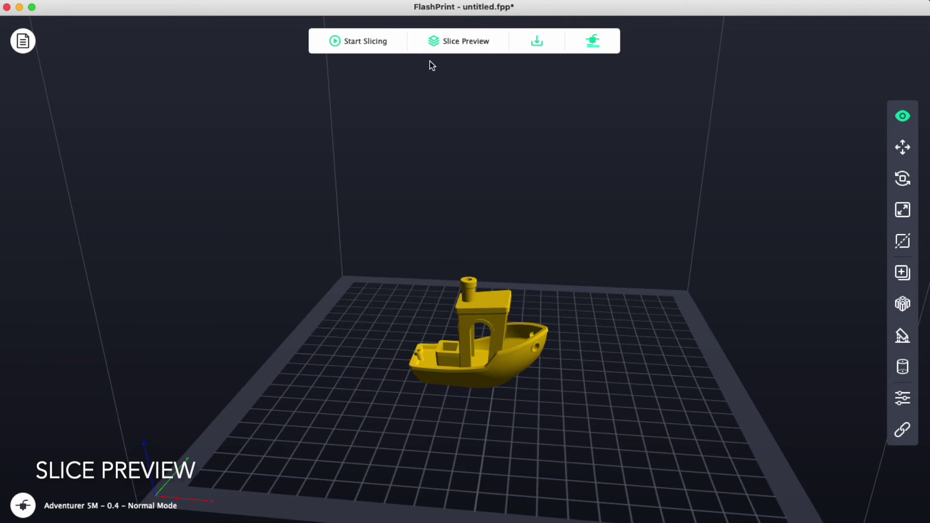
# Show the Benchy's slice preview: 240 layers, about 22 minutes and 9.82 g of filament.
pyautogui.click(469, 50)
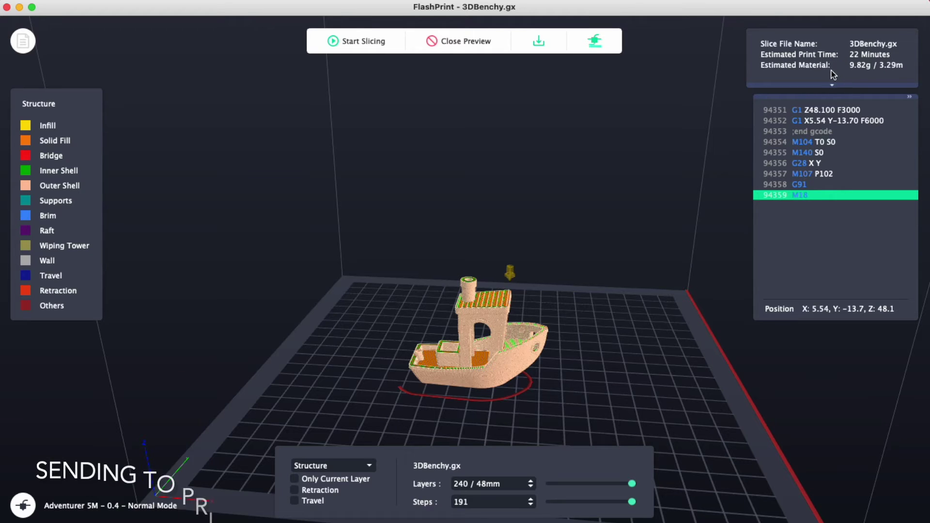
# Send the 3DBenchy G-code to the #1 Adventurer 5M so it starts printing.
pyautogui.click(594, 43)
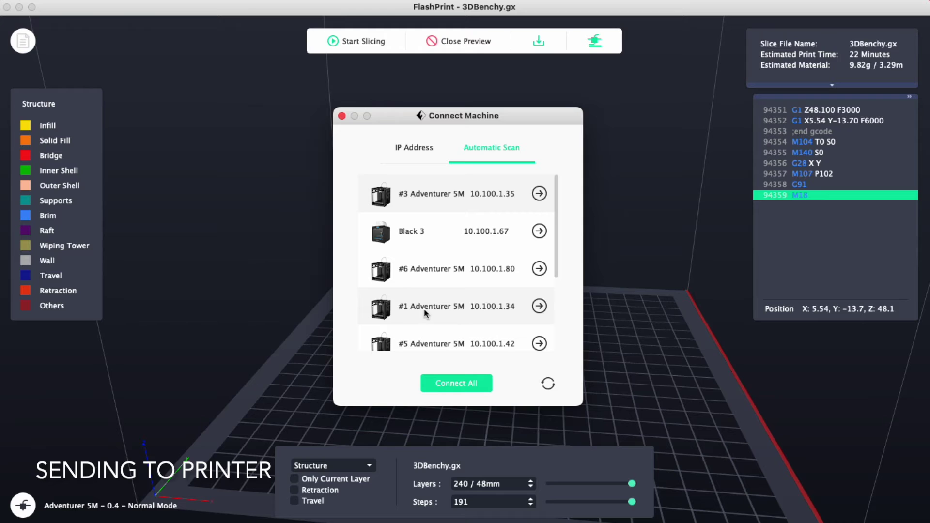
pyautogui.click(539, 307)
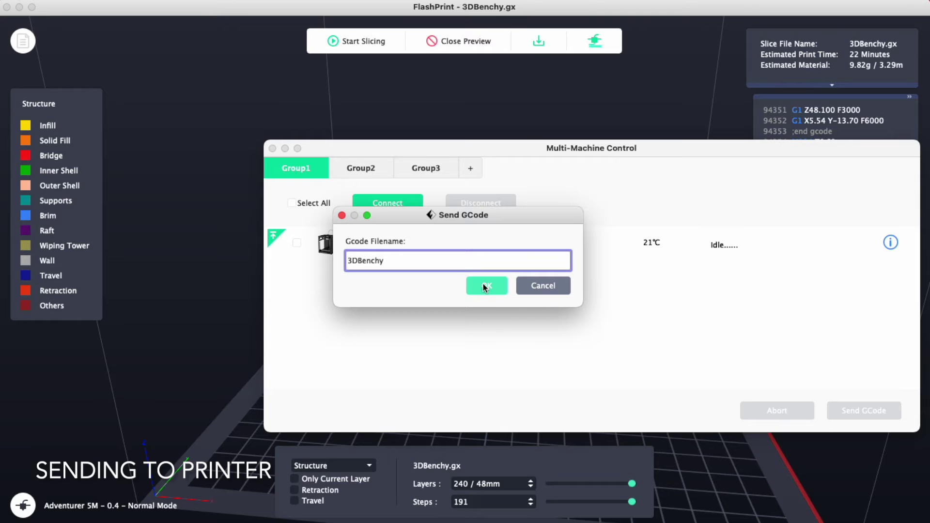
pyautogui.click(485, 285)
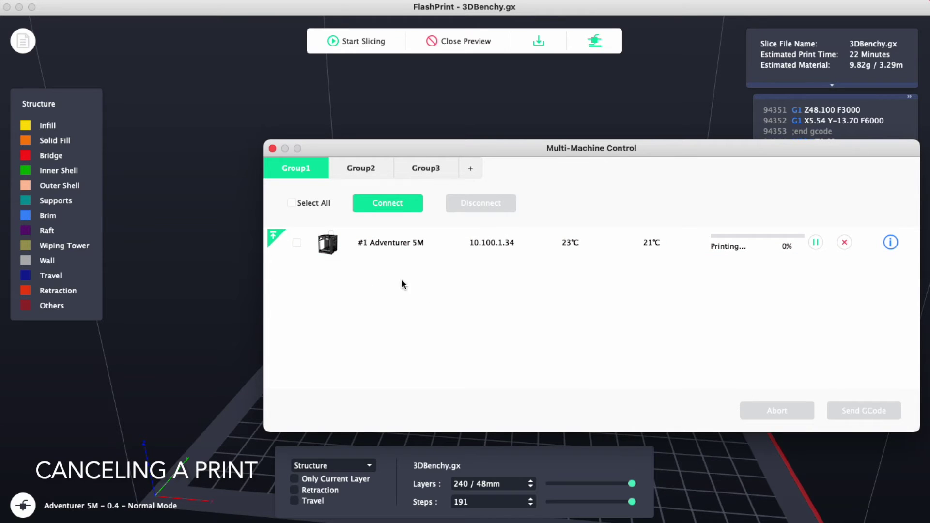
# Abort the Benchy print running on the #1 Adventurer 5M.
pyautogui.click(844, 242)
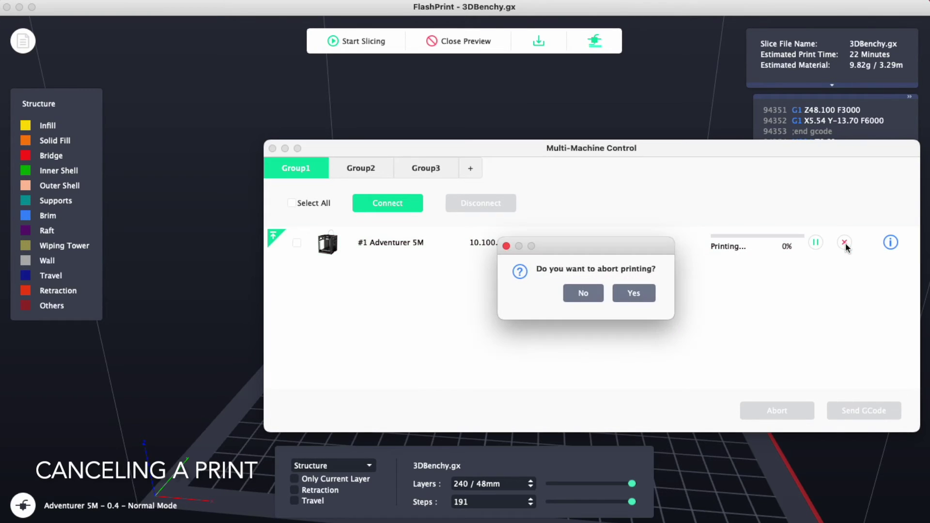
pyautogui.click(623, 295)
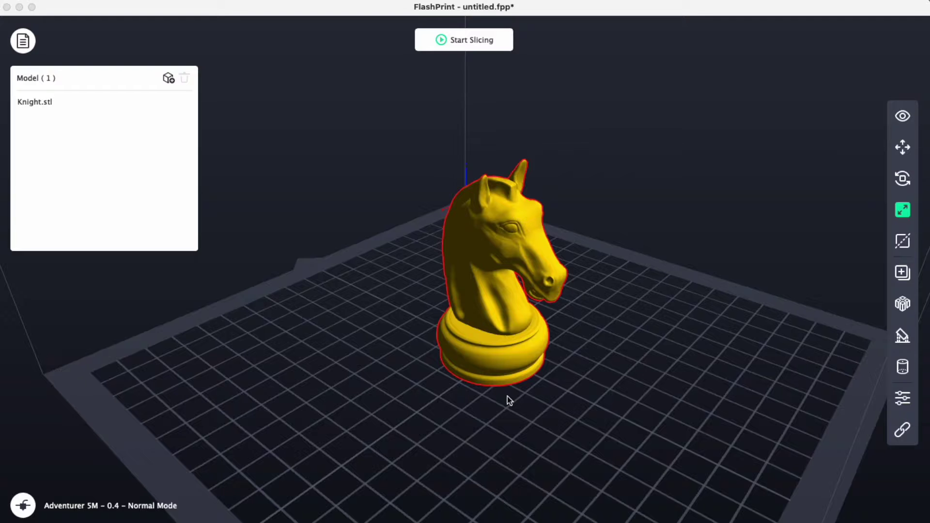
pyautogui.moveTo(568, 430); pyautogui.dragTo(587, 426)
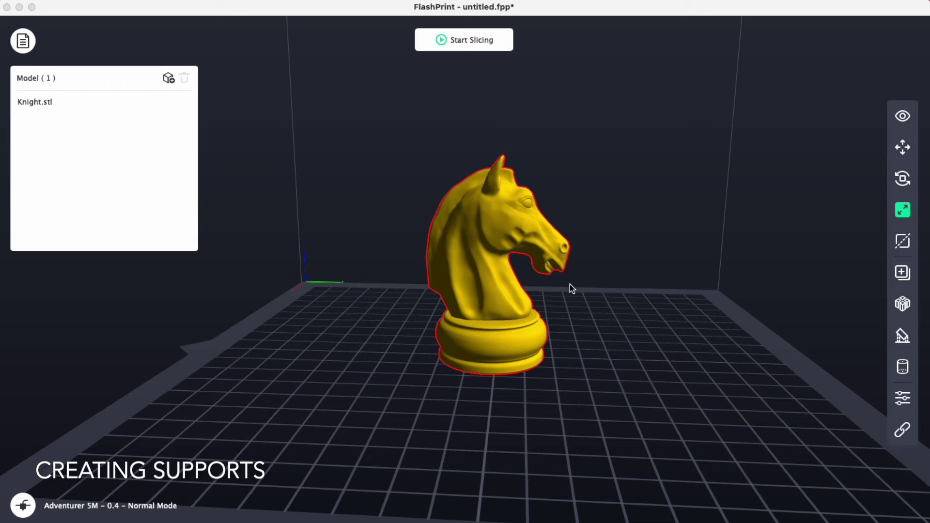
pyautogui.moveTo(569, 284); pyautogui.dragTo(520, 278)
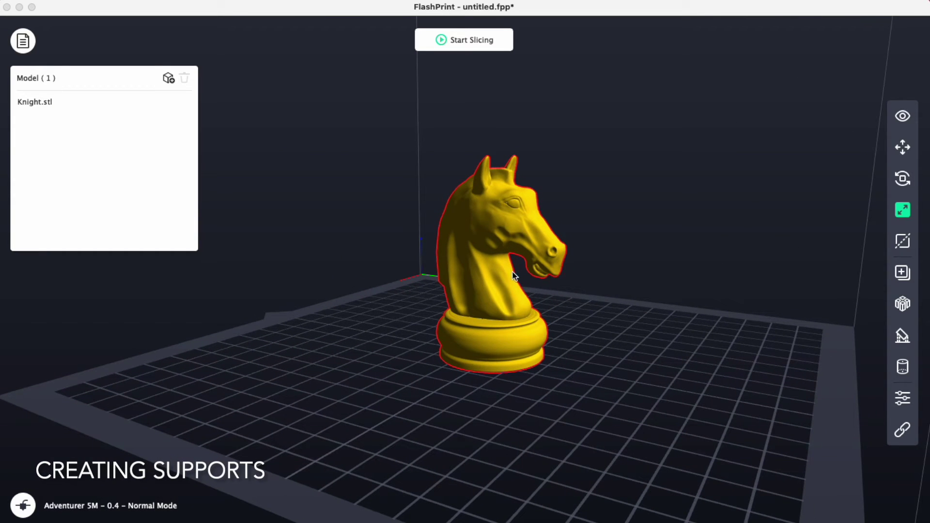
pyautogui.moveTo(520, 316); pyautogui.dragTo(577, 315)
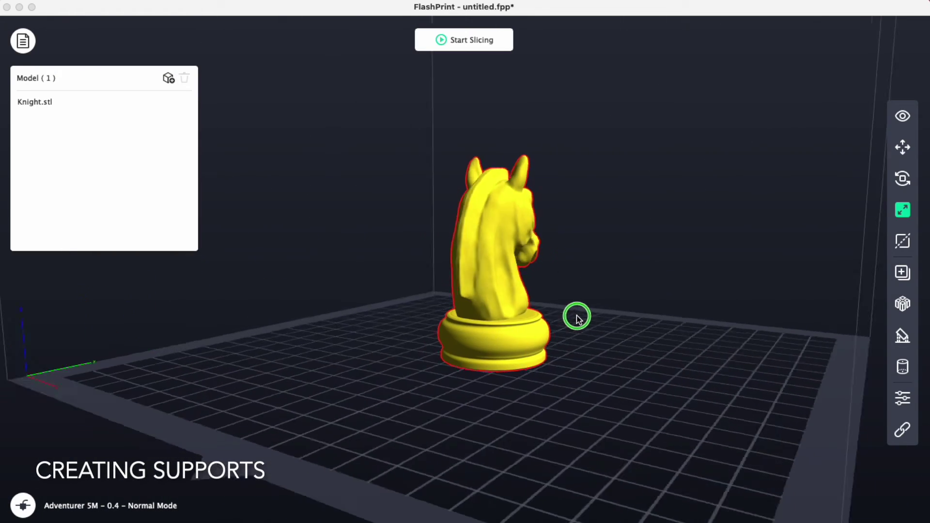
pyautogui.moveTo(417, 356); pyautogui.dragTo(498, 359)
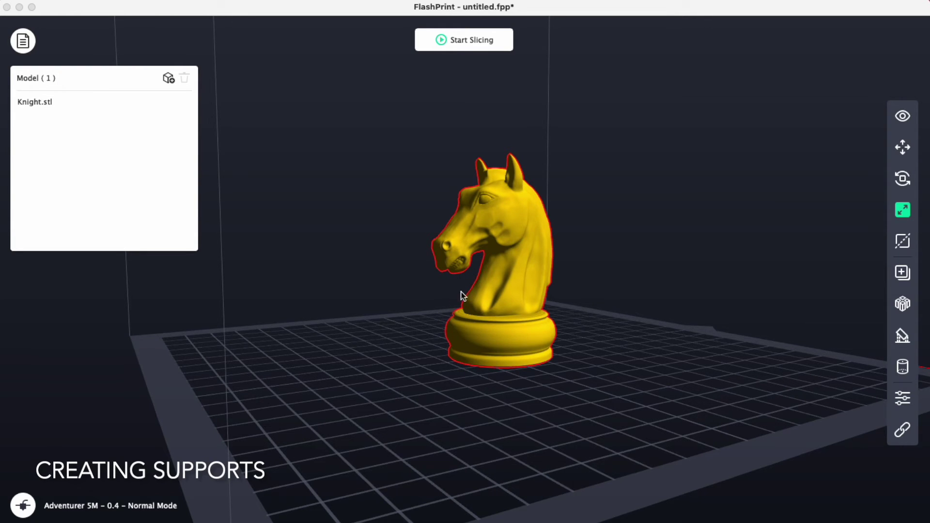
pyautogui.moveTo(490, 275); pyautogui.dragTo(449, 275)
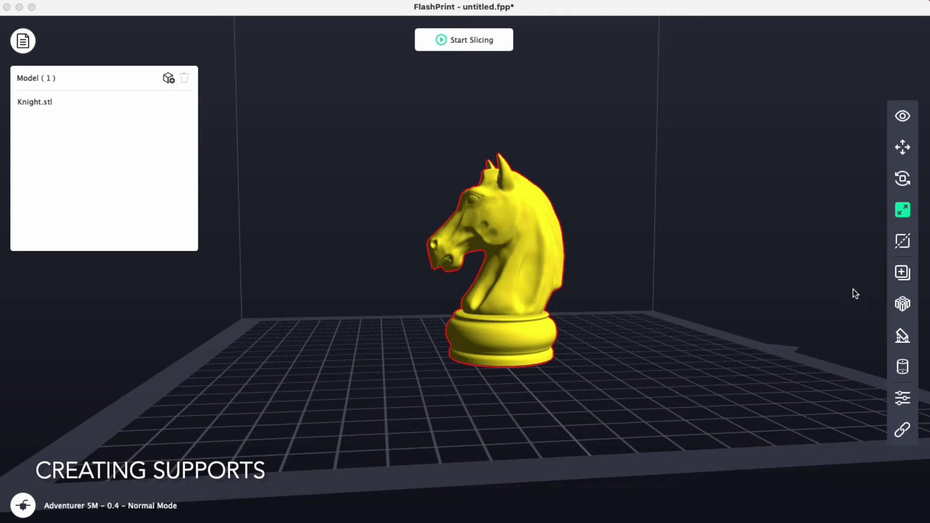
# Auto-generate linear pillar supports under the knight's head, inspect them, then switch the type to tree.
pyautogui.click(901, 339)
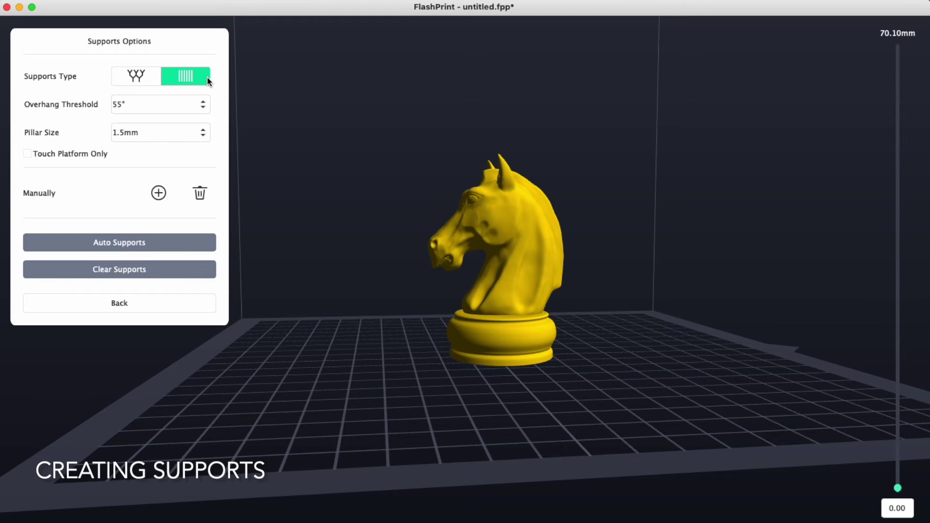
pyautogui.click(143, 78)
pyautogui.click(178, 77)
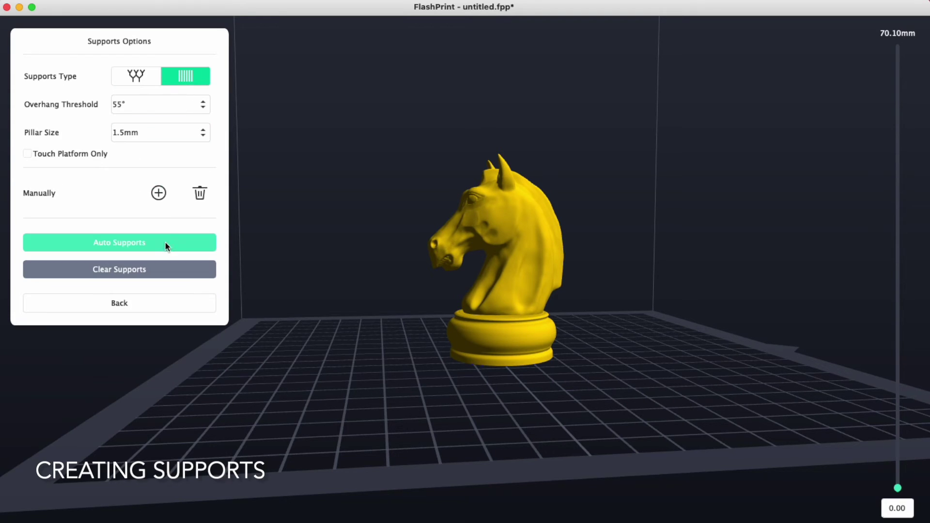
pyautogui.click(117, 245)
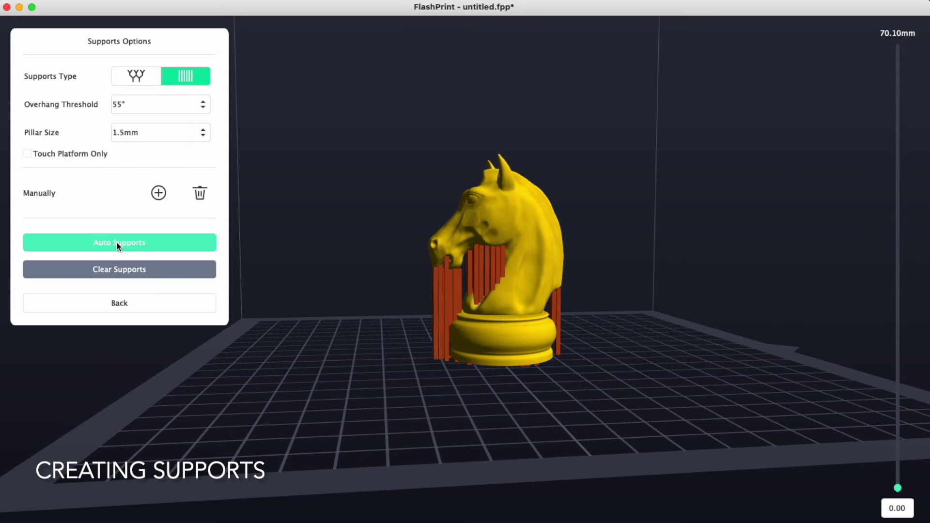
pyautogui.moveTo(368, 315); pyautogui.dragTo(454, 344)
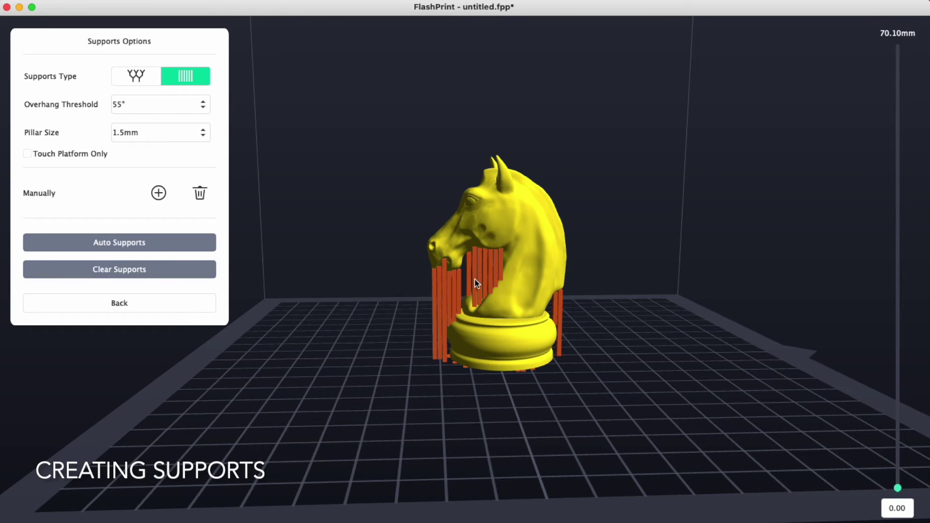
pyautogui.click(146, 79)
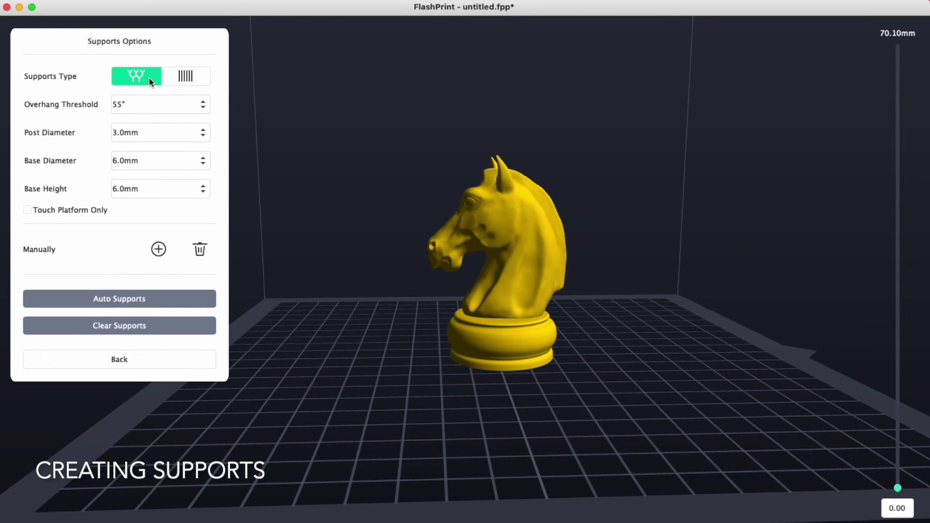
# Auto-generate tree supports with 3.0mm posts beneath the knight's overhanging head and jaw.
pyautogui.click(152, 305)
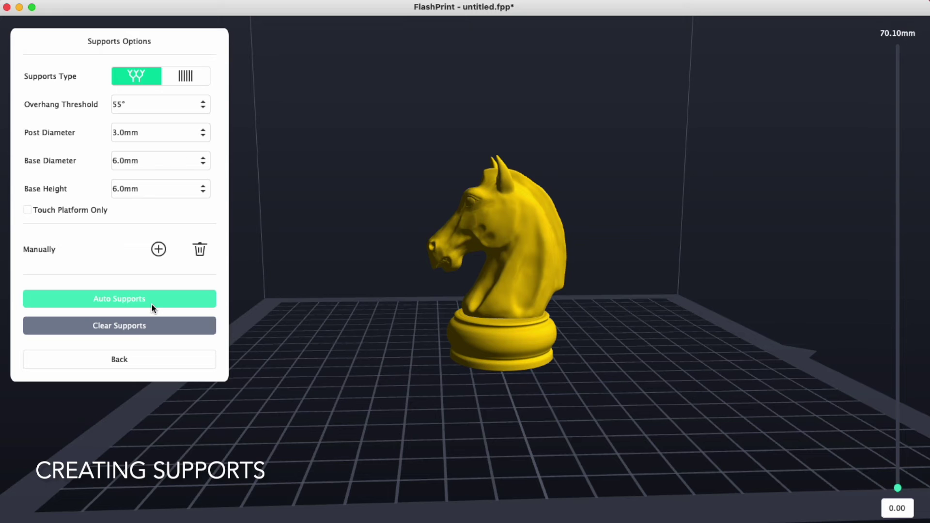
pyautogui.click(151, 303)
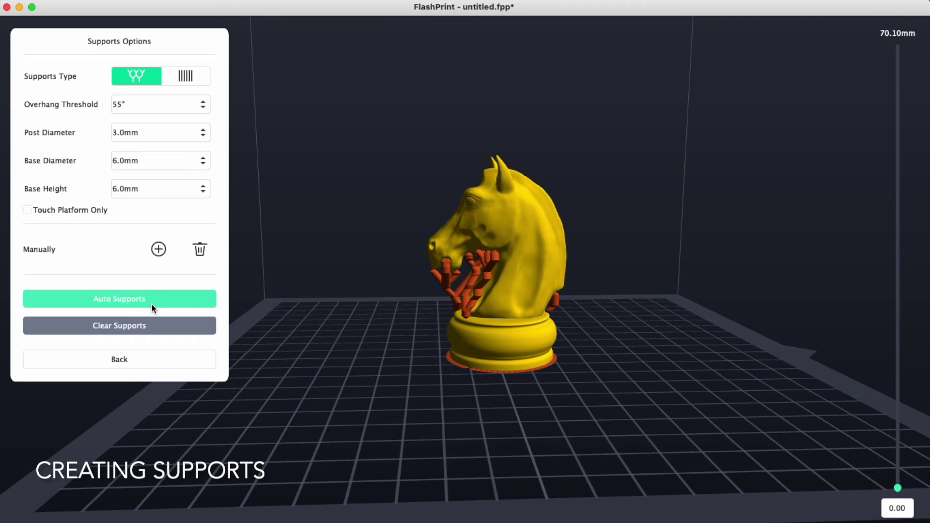
pyautogui.moveTo(465, 315); pyautogui.dragTo(479, 302)
pyautogui.scroll(5, 535, 276)
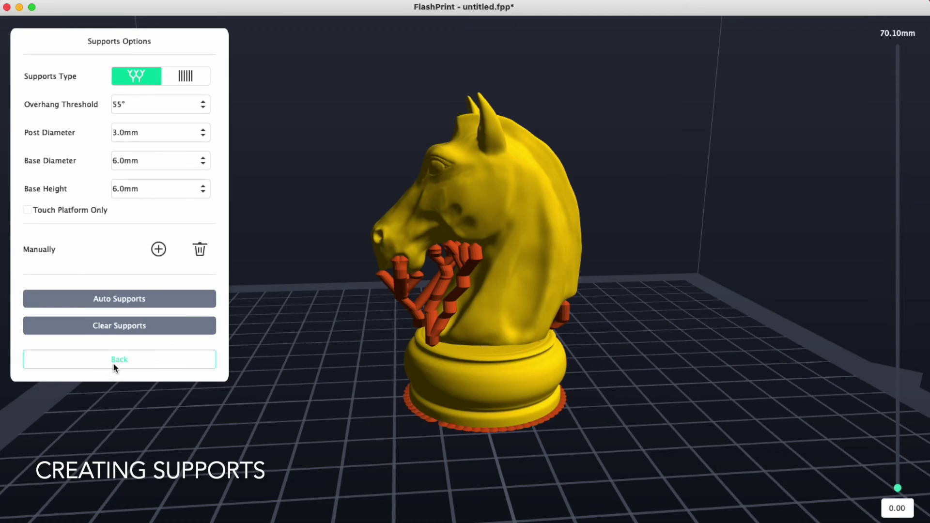
# Slice the tree-supported knight with the Standard profile, adding a raft underneath.
pyautogui.click(114, 363)
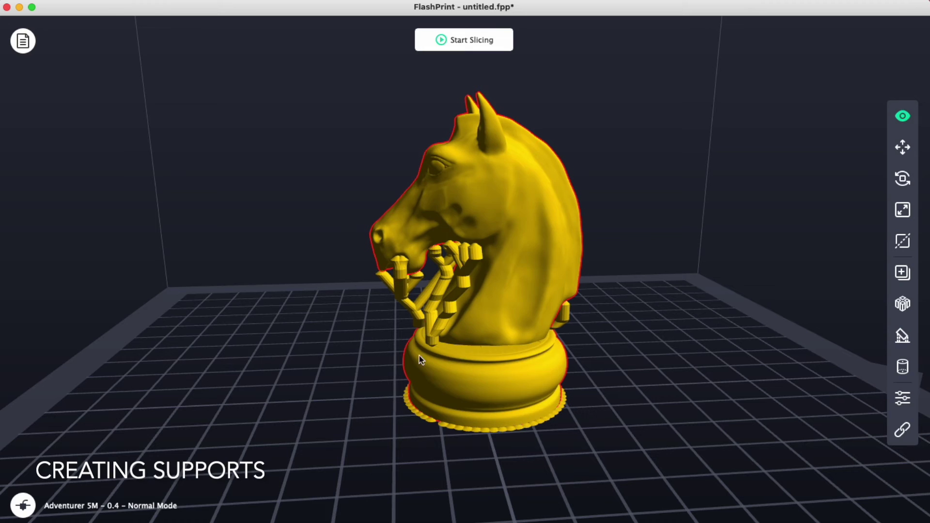
pyautogui.click(477, 41)
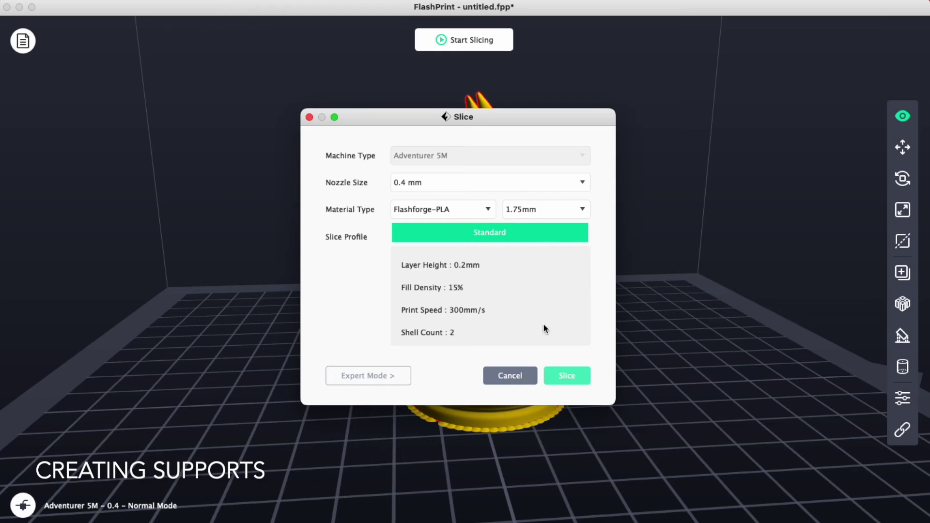
pyautogui.click(570, 377)
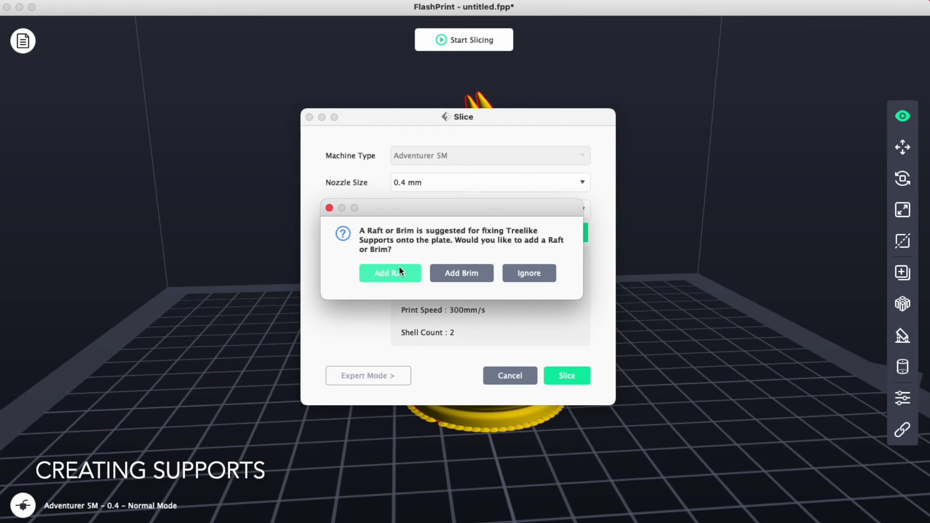
pyautogui.click(389, 275)
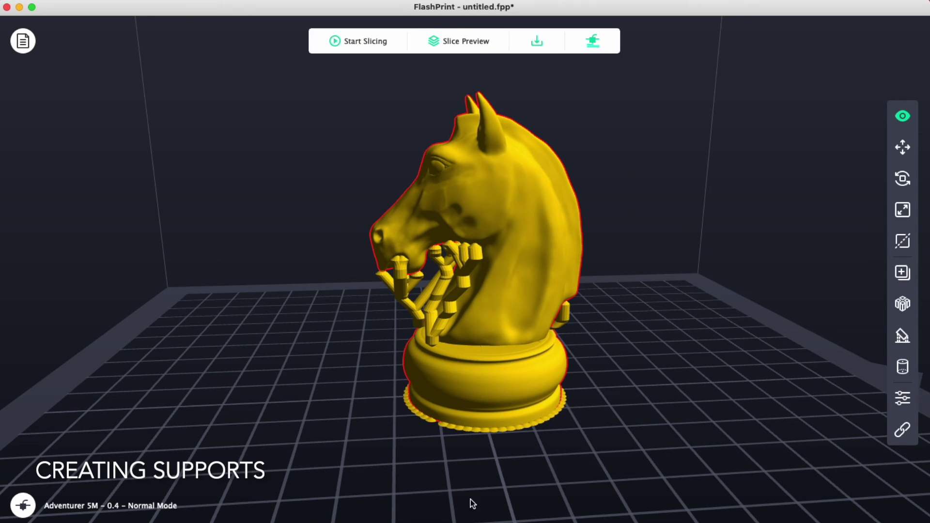
# Preview the sliced Knight.gx: 354 layers, about 34 minutes and 15.14 g of material.
pyautogui.click(455, 46)
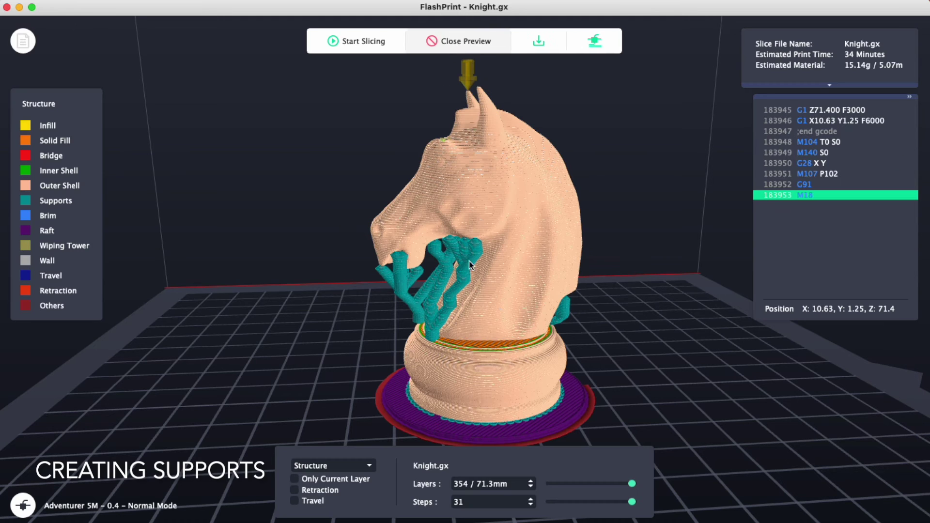
pyautogui.moveTo(400, 352); pyautogui.dragTo(473, 303)
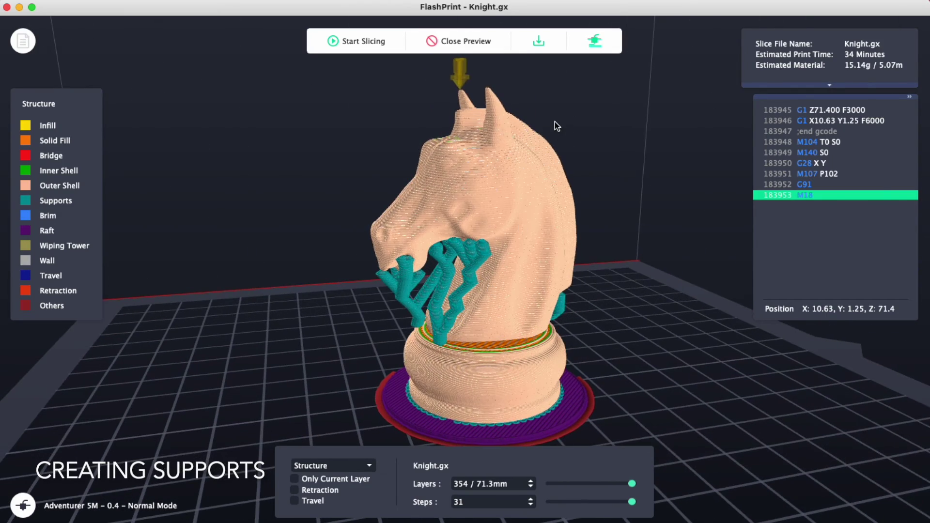